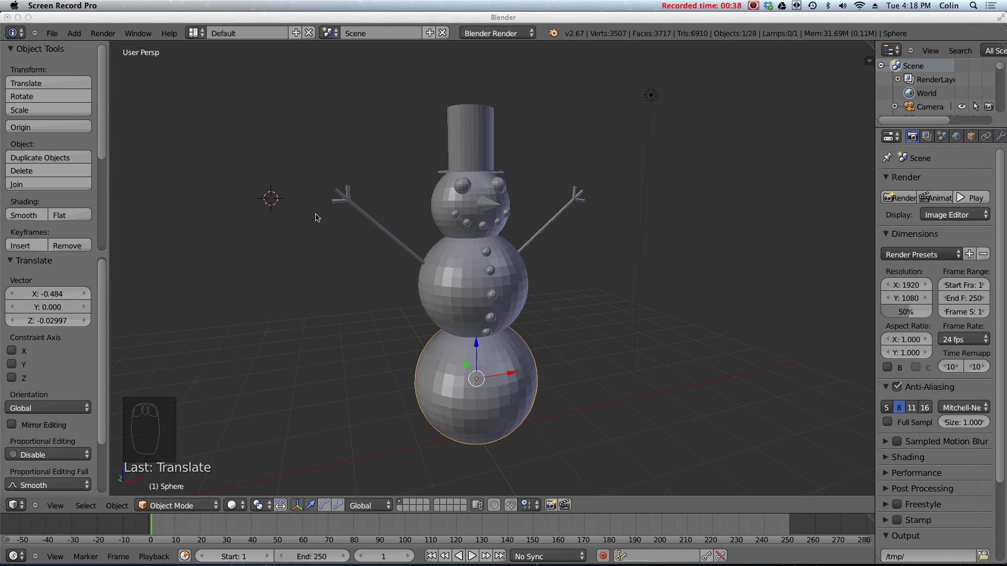
Step: Start Save As from the File menu and navigate the file browser to the Desktop folder
click(54, 36)
click(53, 35)
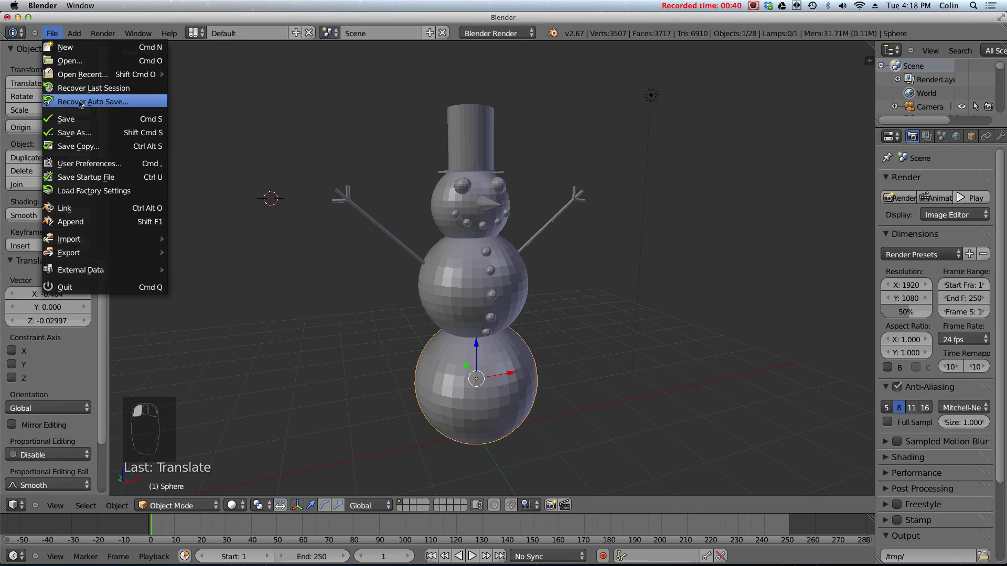
click(84, 134)
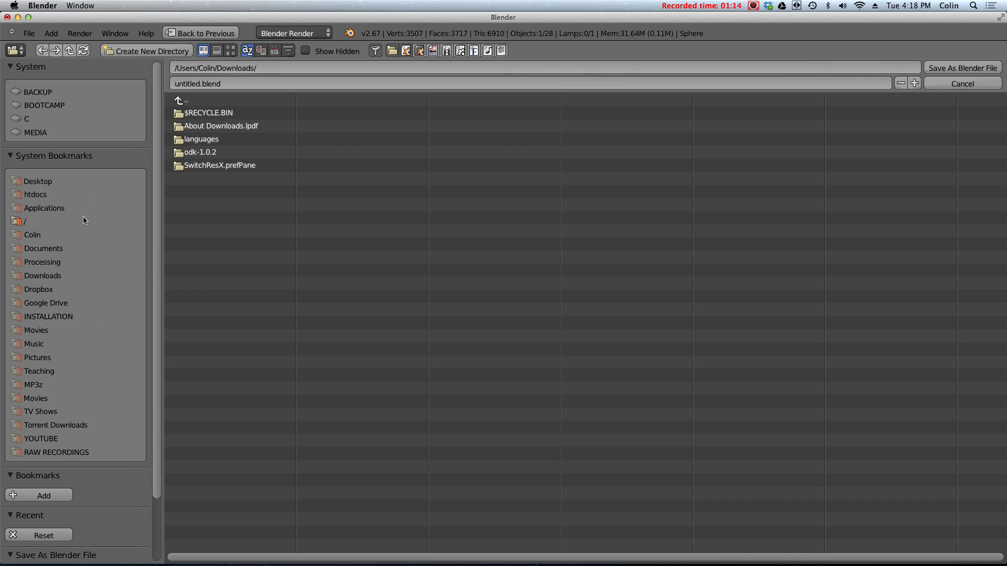
click(34, 184)
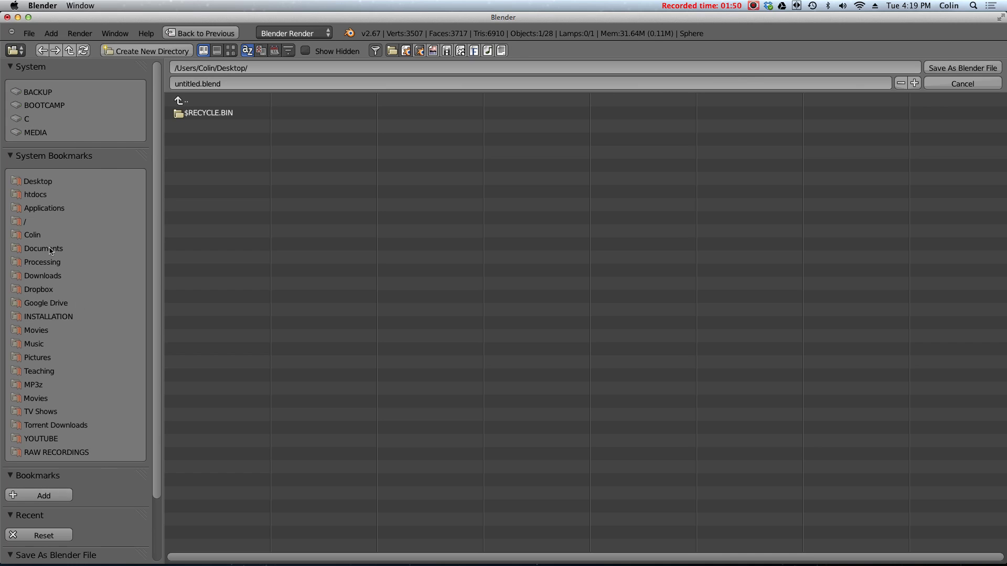
click(25, 121)
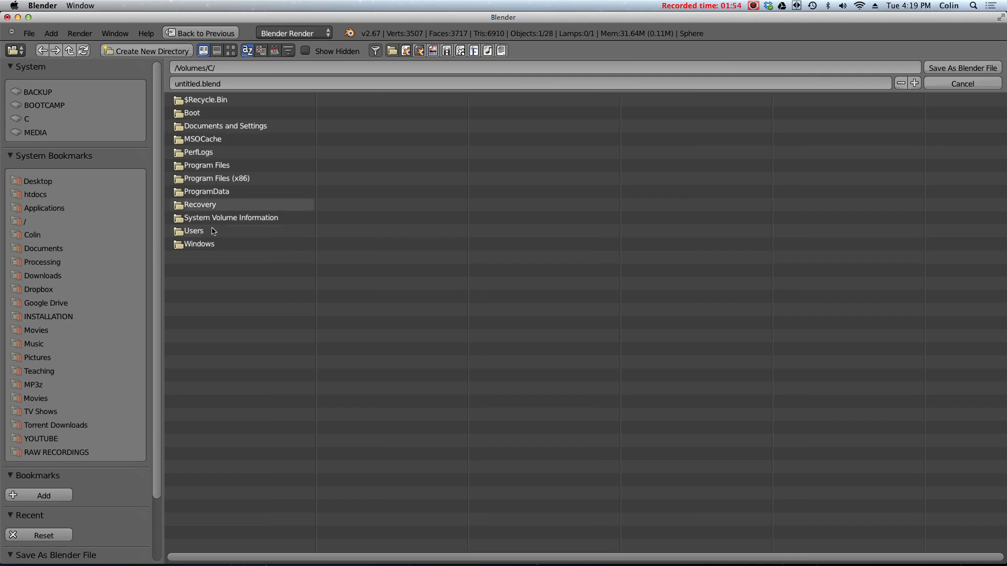
click(195, 232)
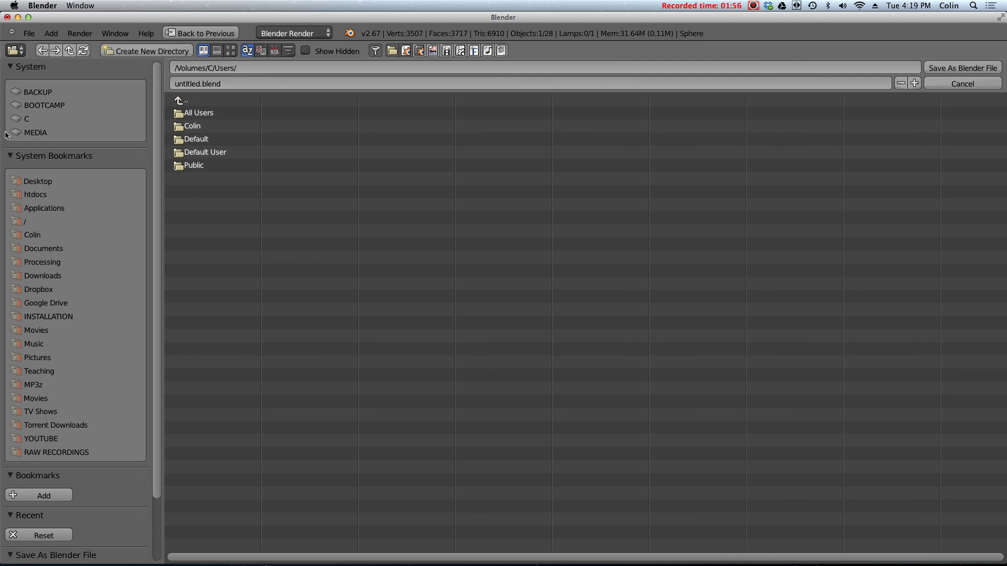
click(196, 127)
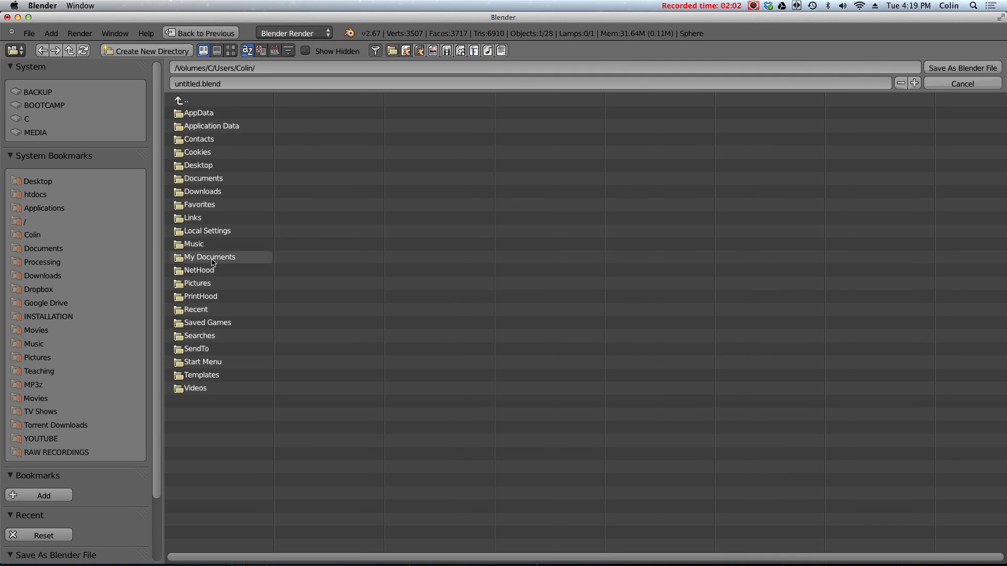
click(35, 182)
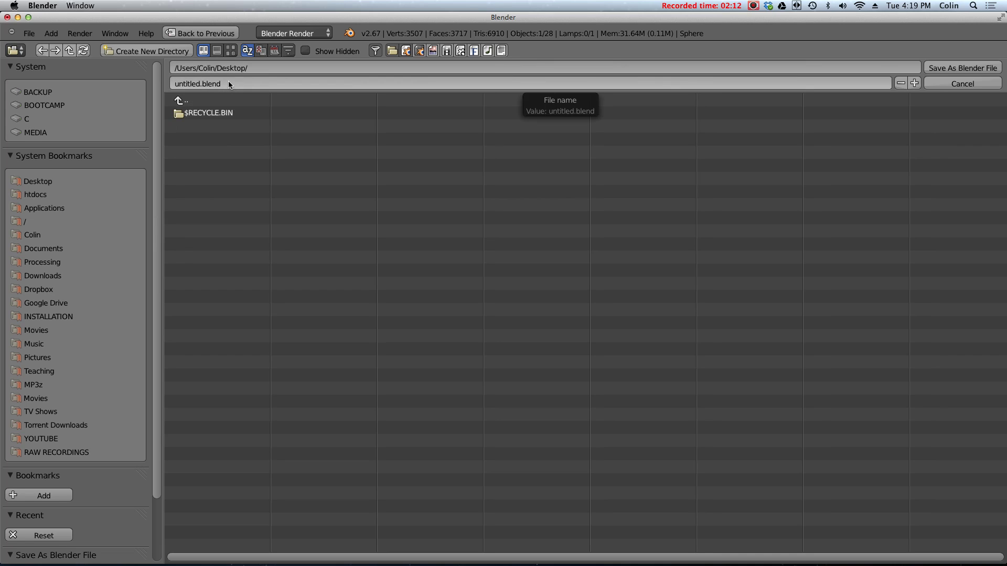
Step: Replace 'untitled' in the file name field with snowman_00
click(208, 84)
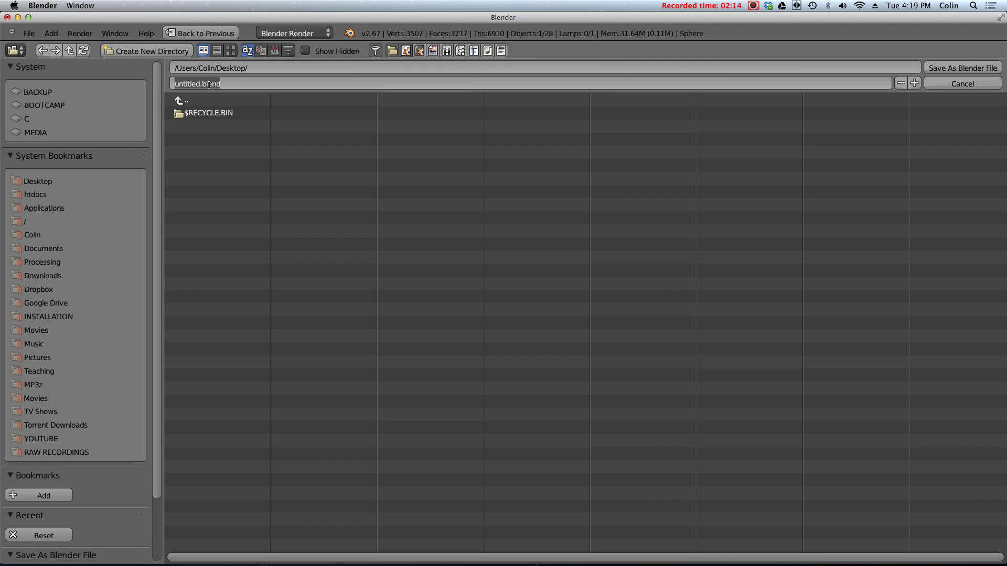
drag(201, 84, 175, 84)
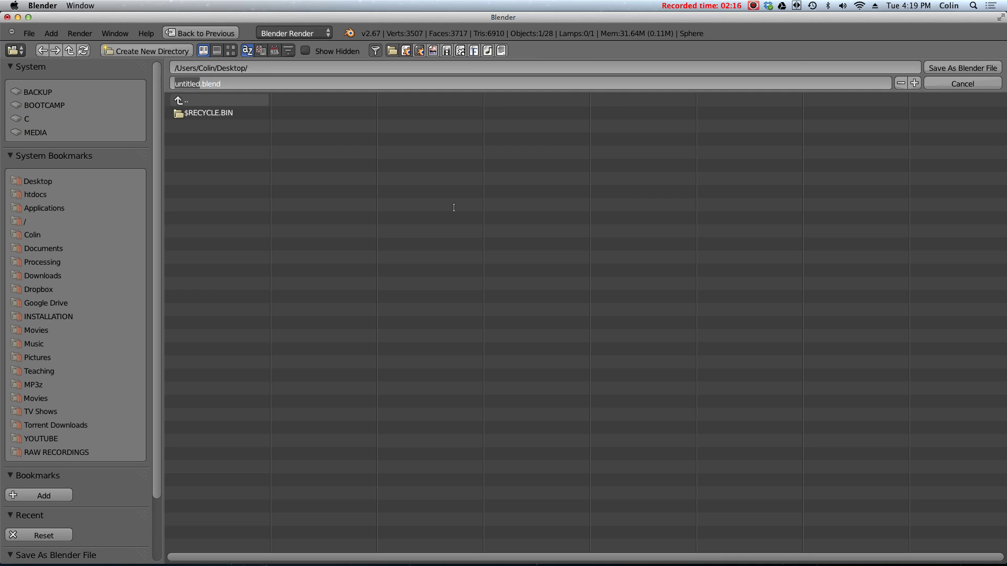
text(snowman)
text(_)
text(00)
key(BackSpace)
text(0)
Step: Save the scene as snowman_00.blend, quit Blender, and select the file on the desktop
click(961, 67)
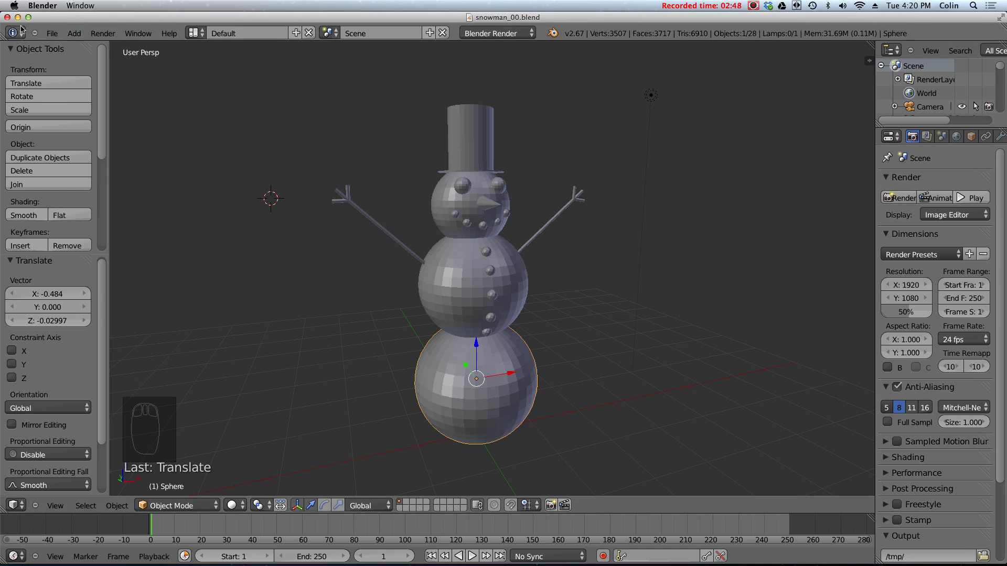
click(7, 18)
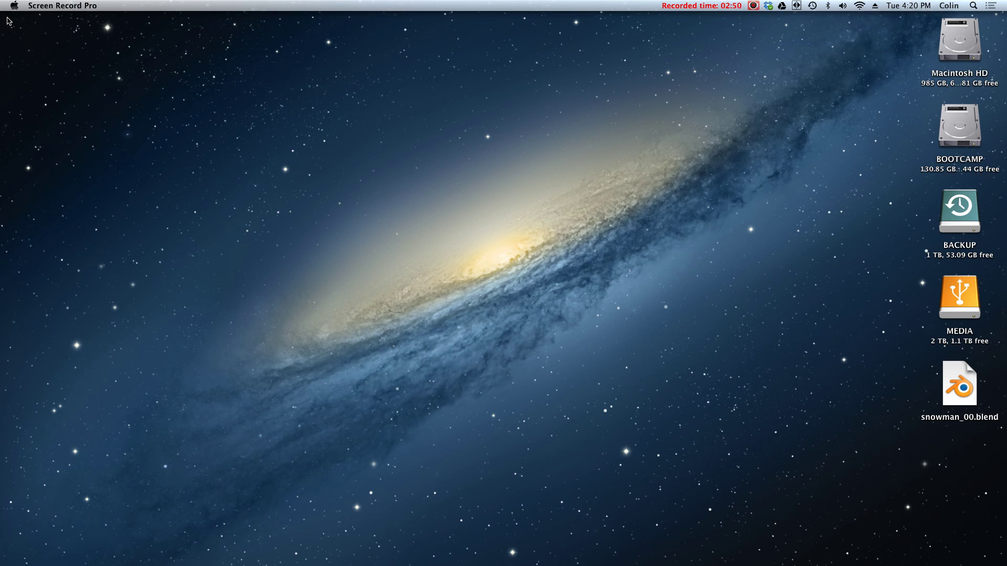
click(954, 389)
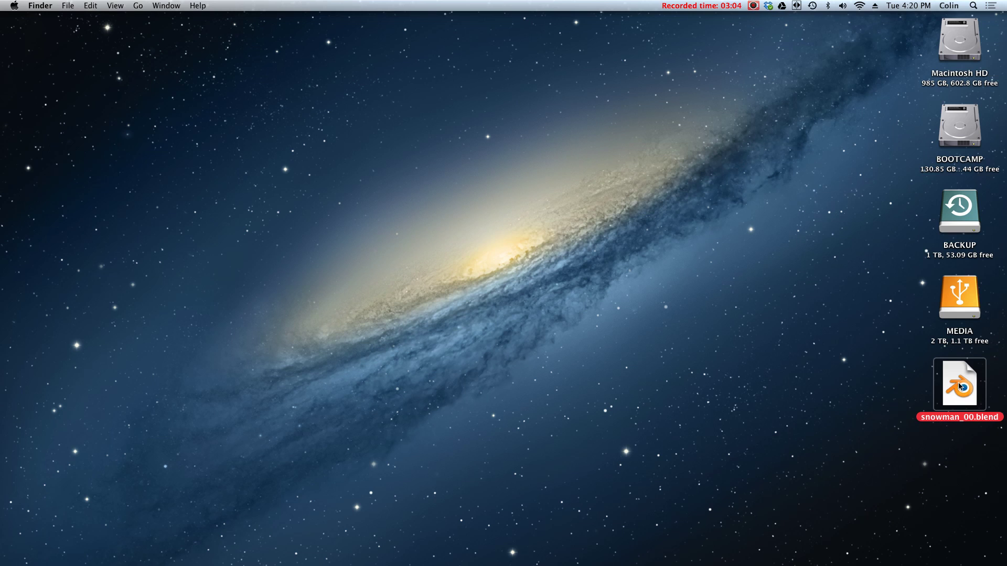
Step: Reopen snowman_00.blend, scale the bottom ball to 1.023 and lower it slightly
double_click(946, 389)
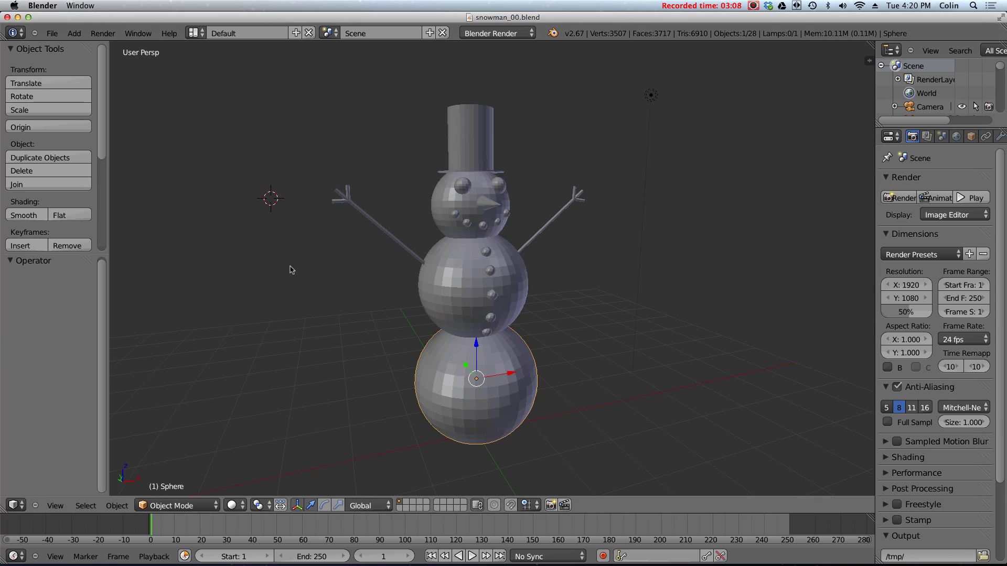
middle_drag(289, 272, 492, 272)
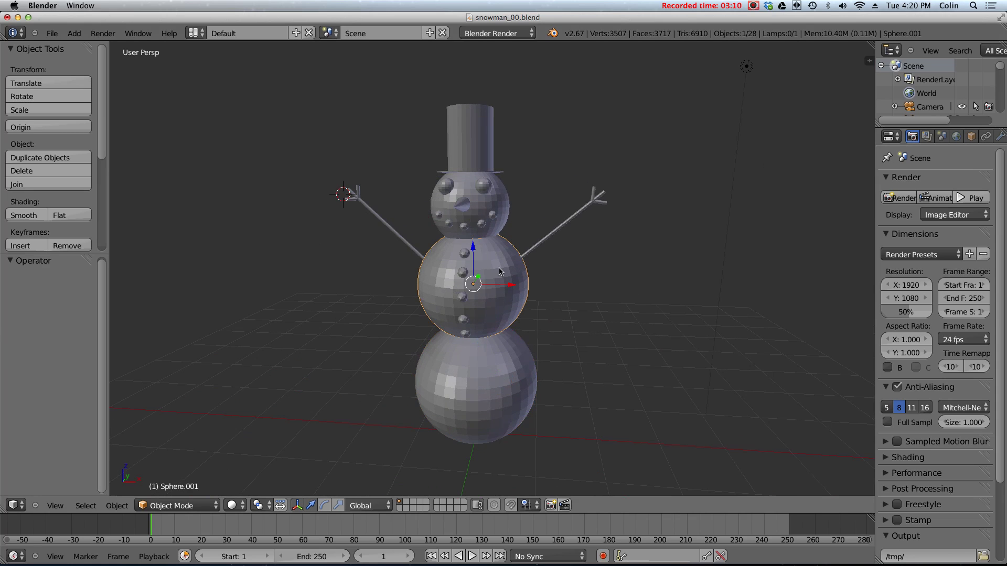
right_click(517, 404)
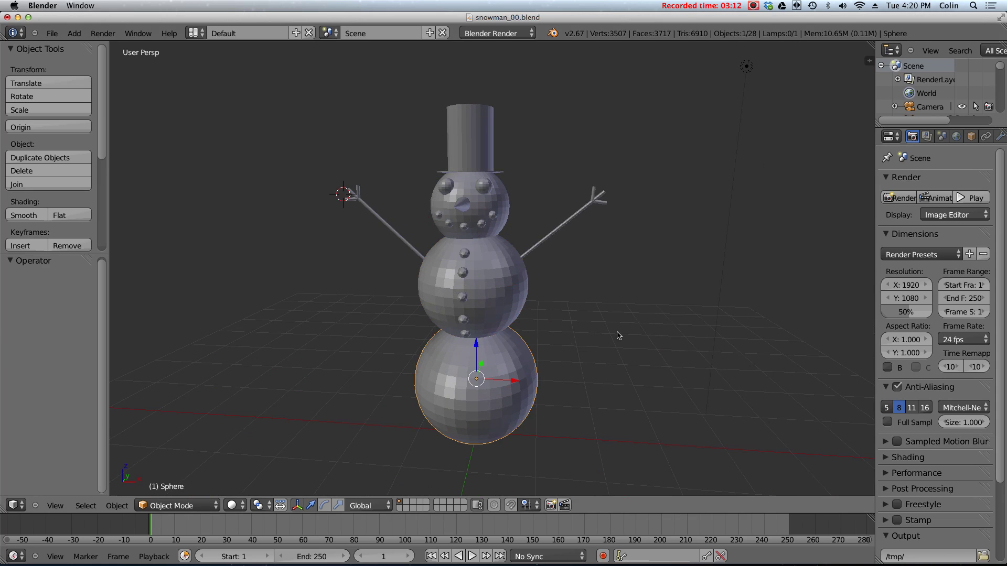
key(s)
click(636, 342)
key(KP_1)
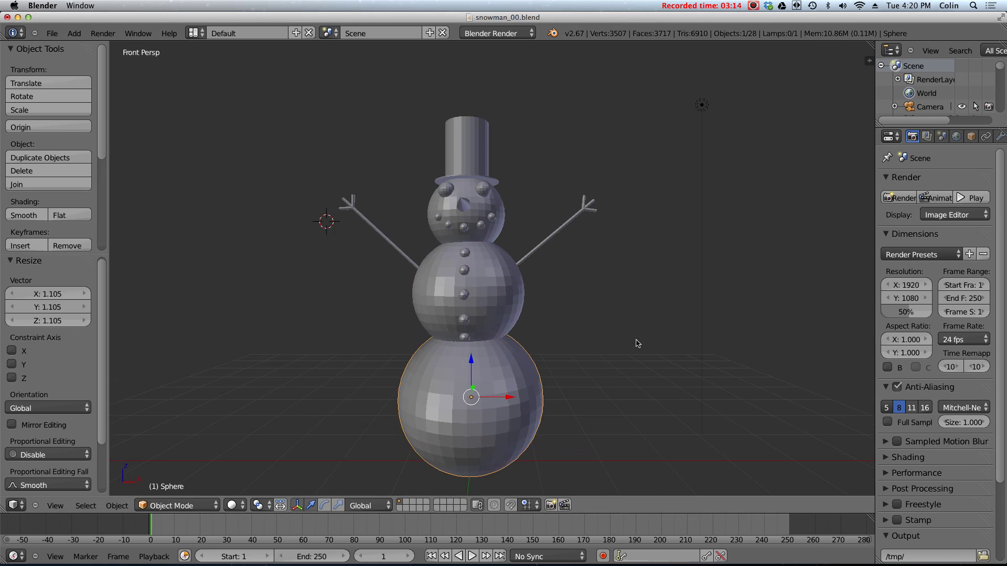
key(KP_5)
key(s)
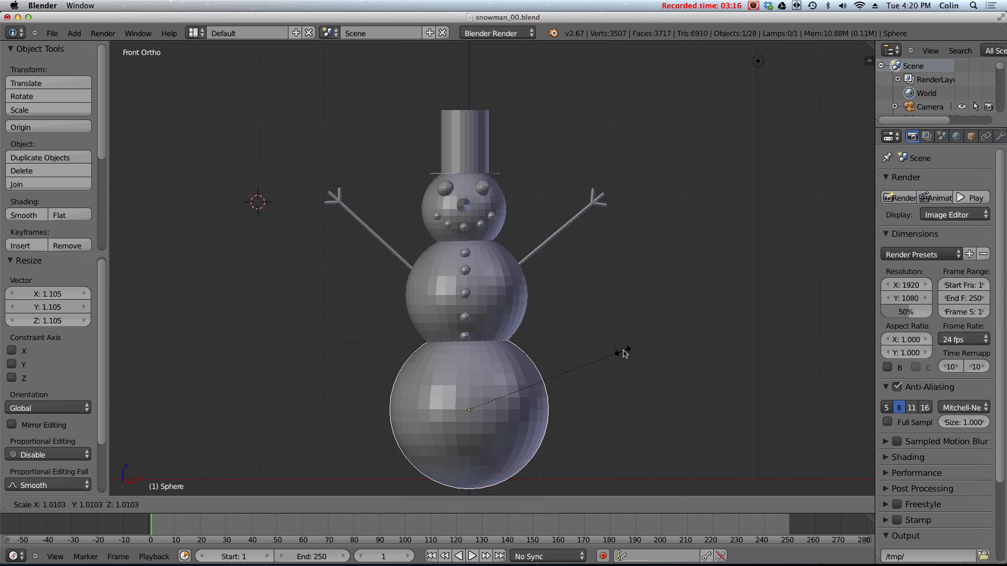
click(627, 354)
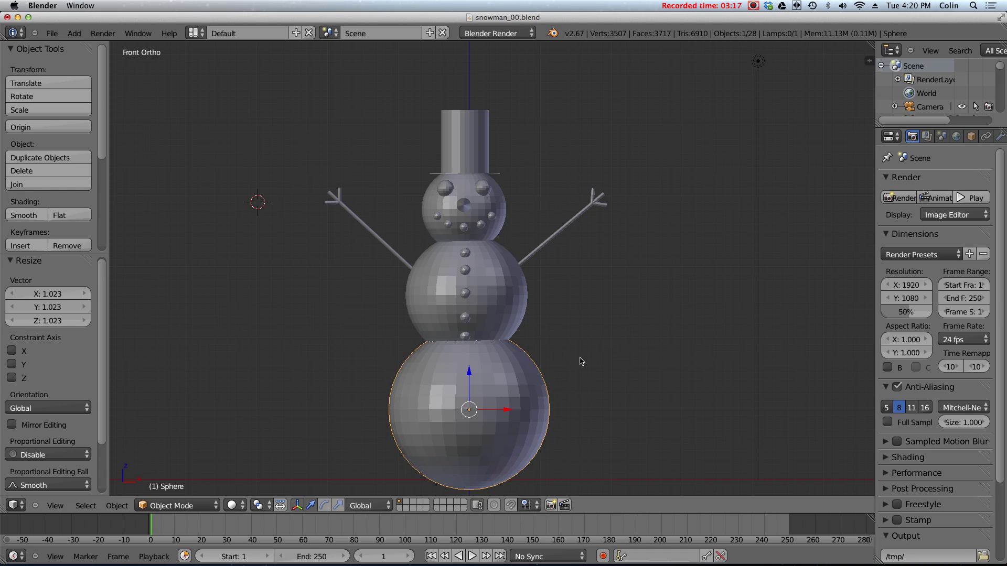
key(g)
key(z)
click(470, 373)
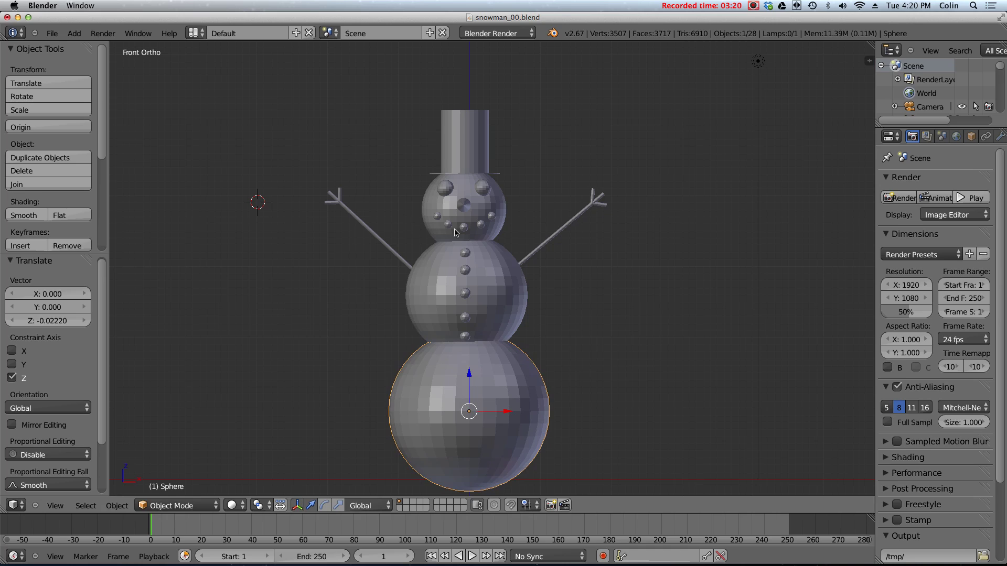
Step: Make the hat cylinder taller using the scale handles
right_click(459, 140)
click(338, 505)
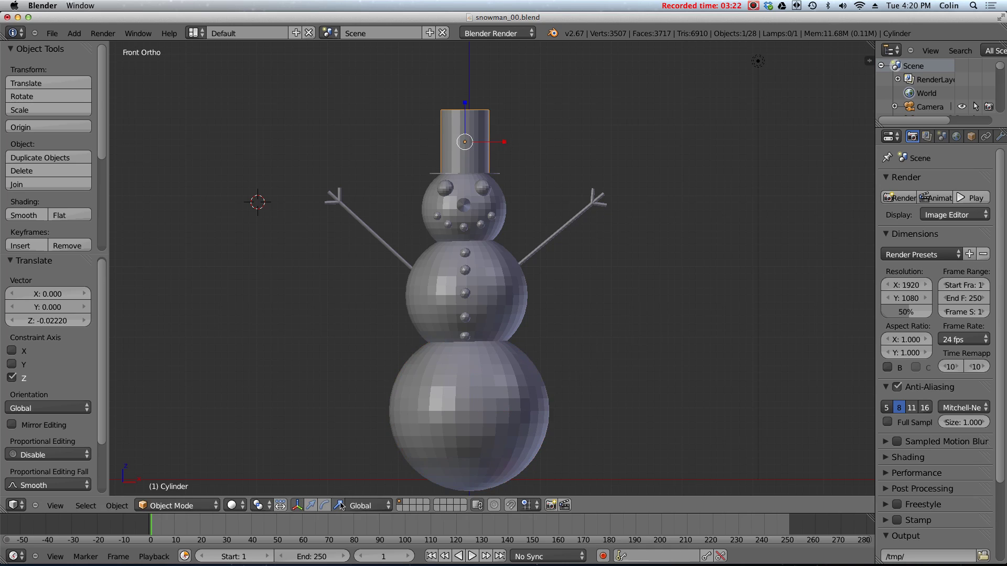
drag(465, 105, 467, 100)
click(311, 506)
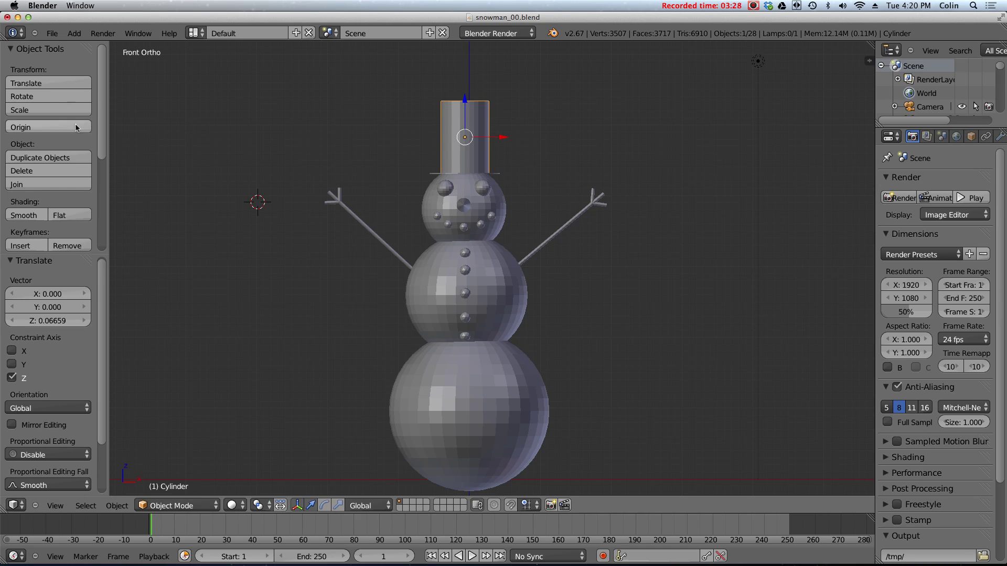
Step: Save the changes to snowman_00.blend and quit Blender
click(52, 33)
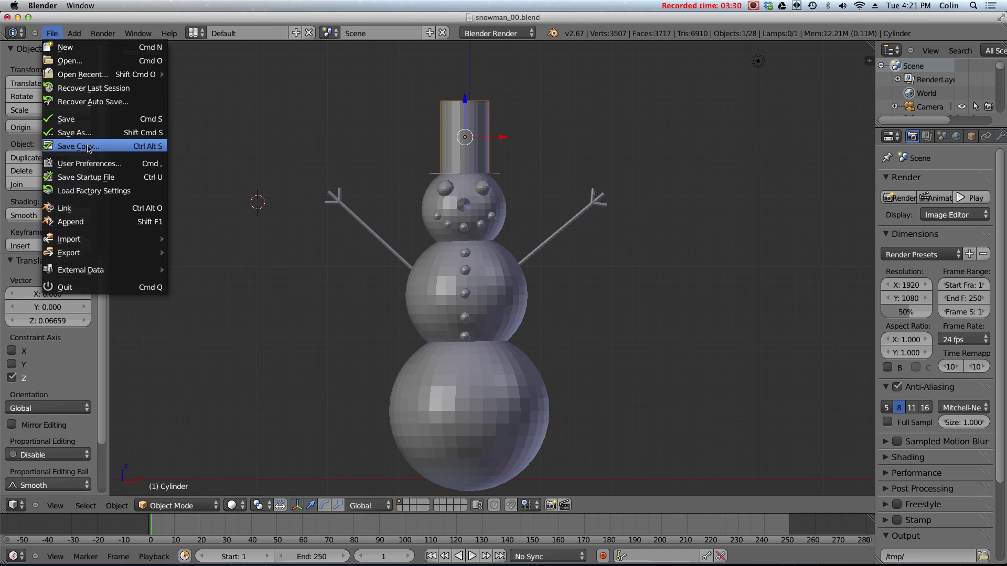
click(84, 120)
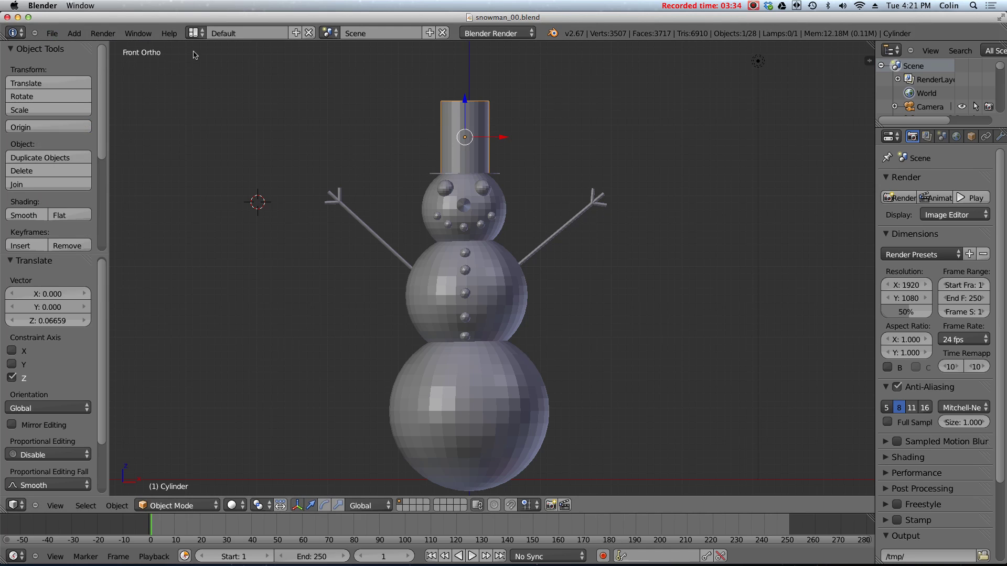
click(7, 17)
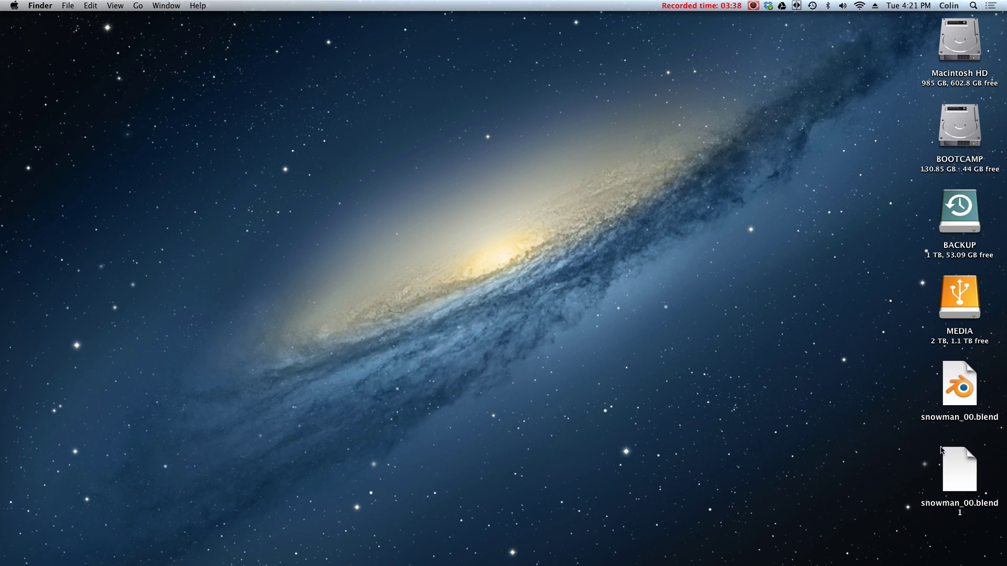
Step: Point out the snowman_00.blend1 backup, then reopen snowman_00.blend in Blender
click(974, 469)
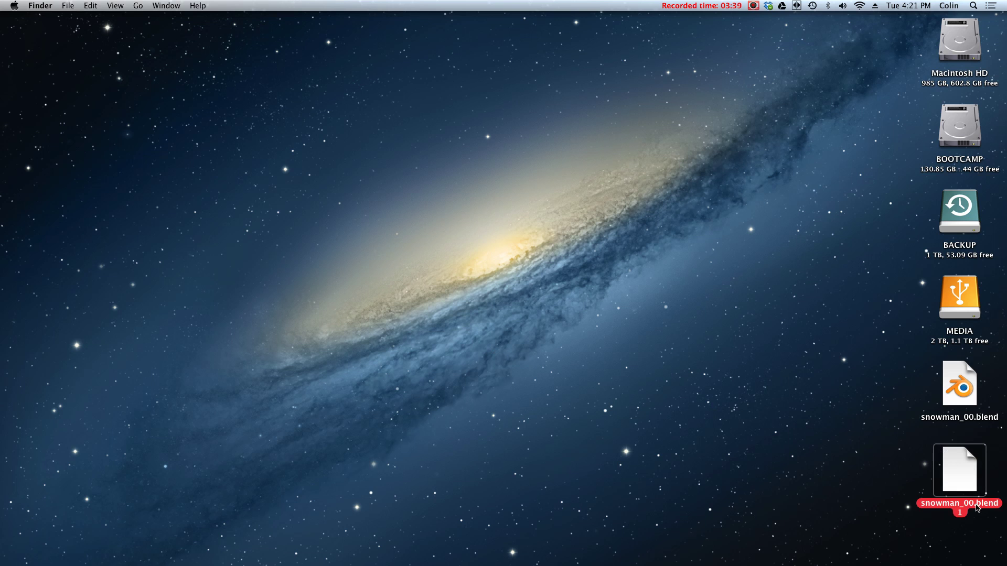
click(893, 403)
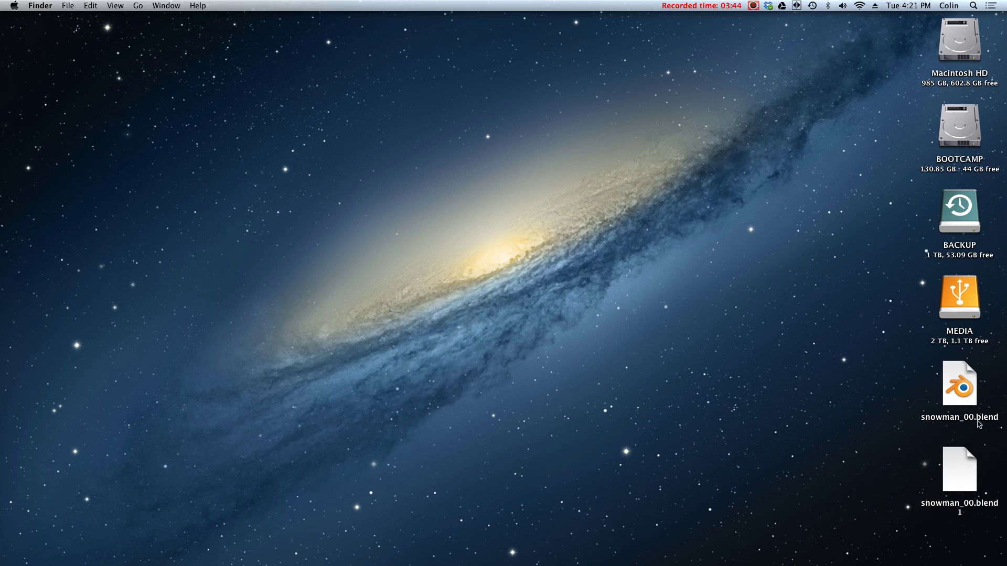
click(966, 476)
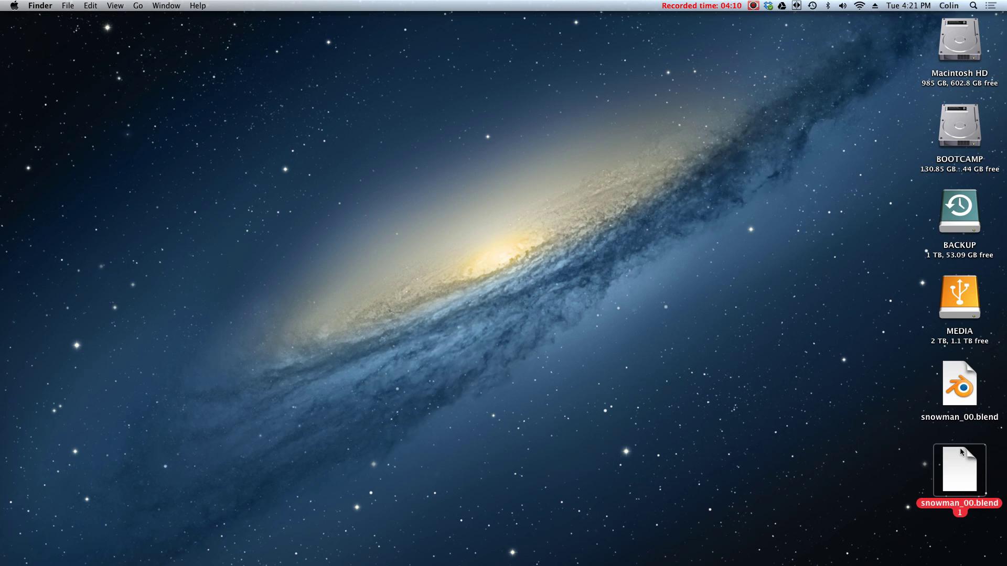
double_click(962, 394)
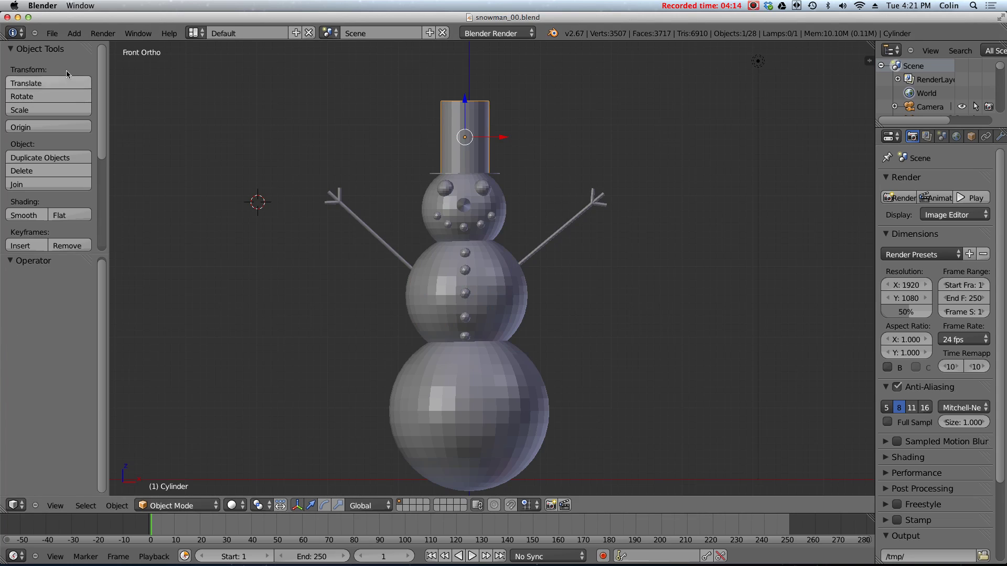
Step: Move the middle sphere to the right and an eye up-left, then save the file
right_click(453, 321)
key(g)
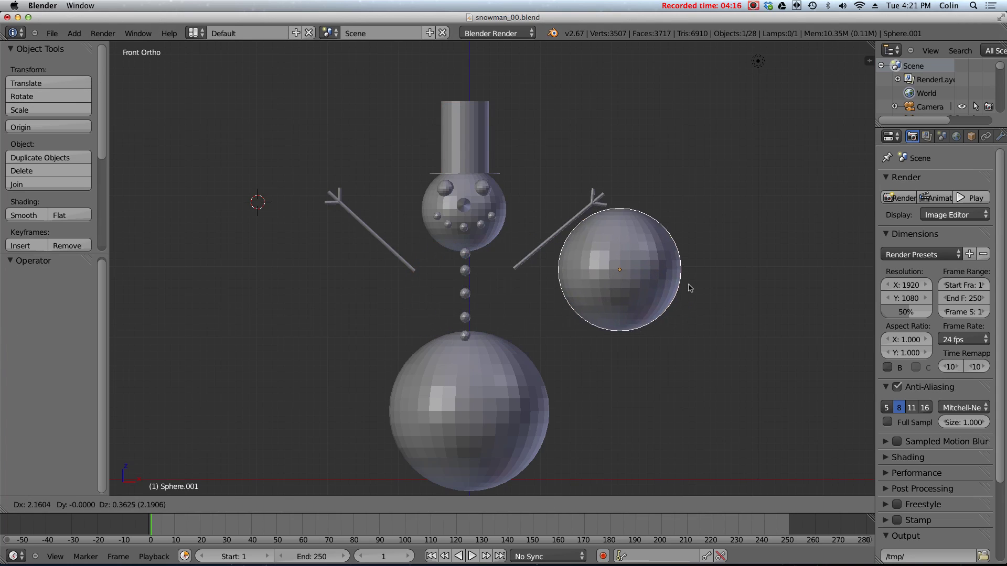
click(673, 284)
right_click(473, 186)
key(g)
right_click(157, 158)
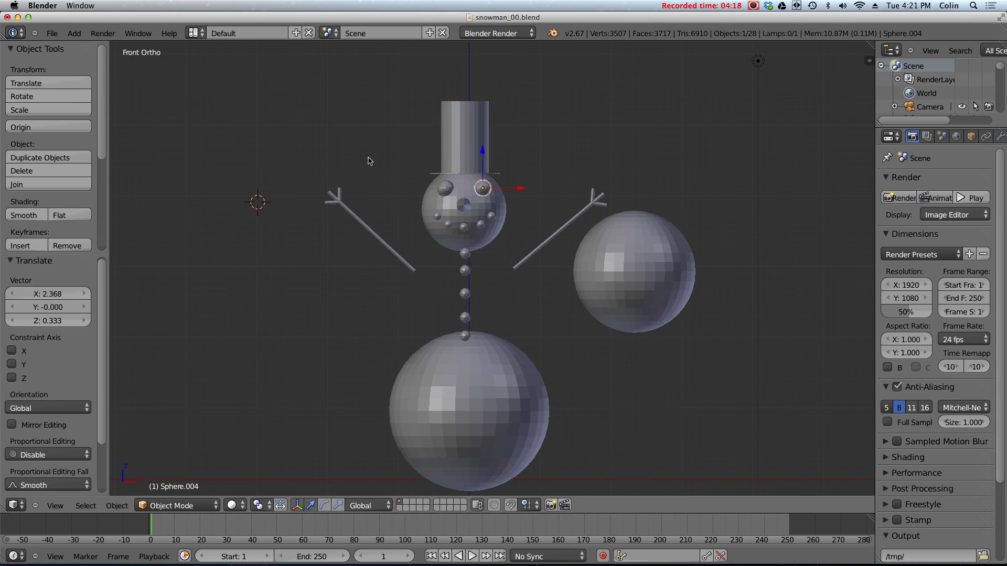
key(g)
click(185, 88)
click(52, 33)
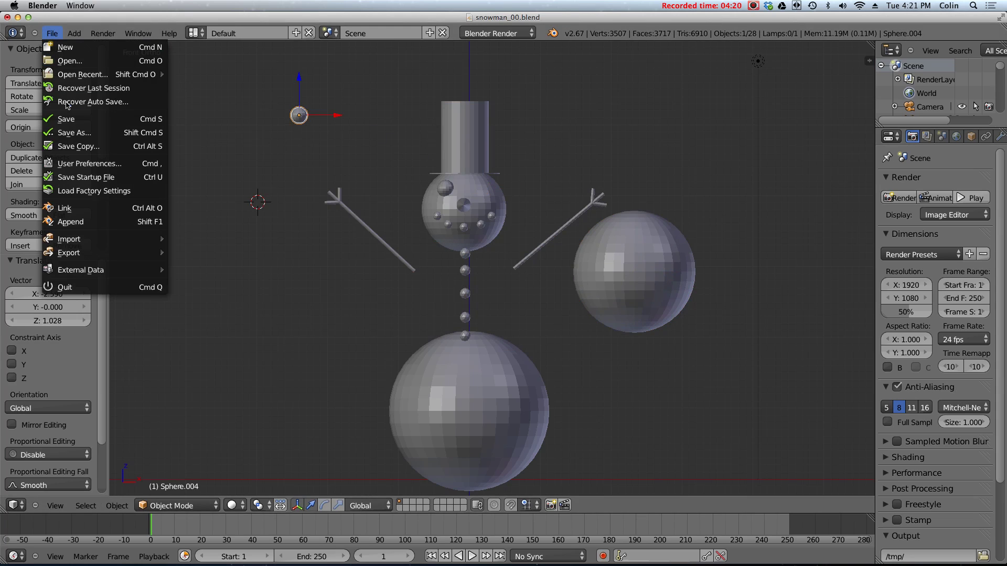
click(72, 121)
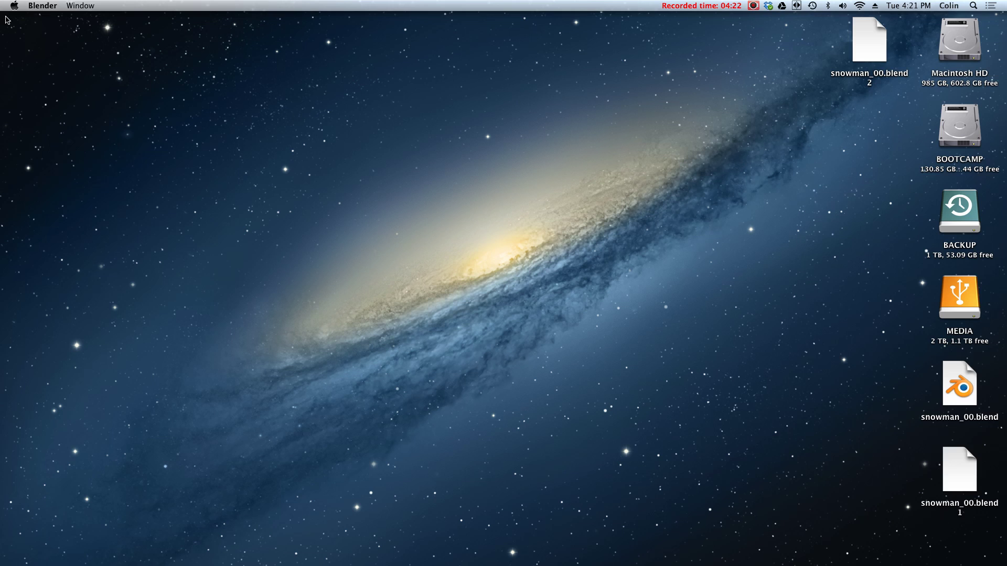
Step: Quit Blender and line up snowman_00.blend, .blend1 and .blend2 at the desktop's top centre
key(cmd+q)
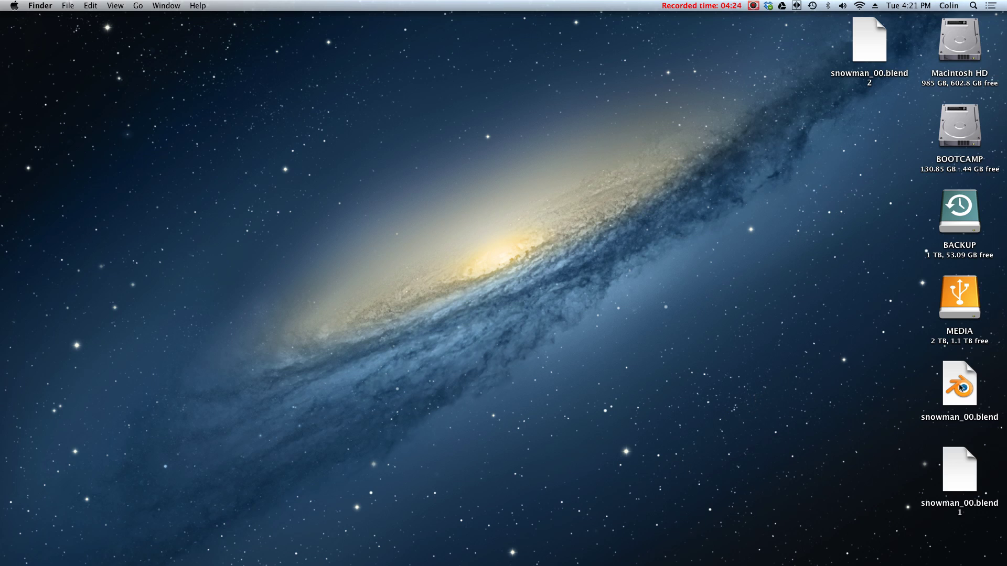
click(958, 474)
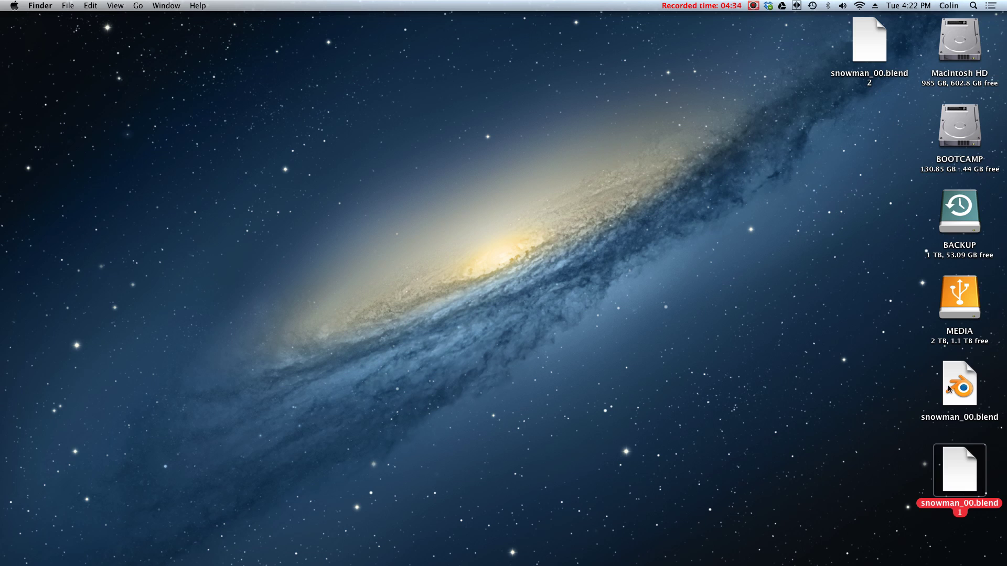
drag(958, 387, 506, 130)
drag(856, 41, 593, 130)
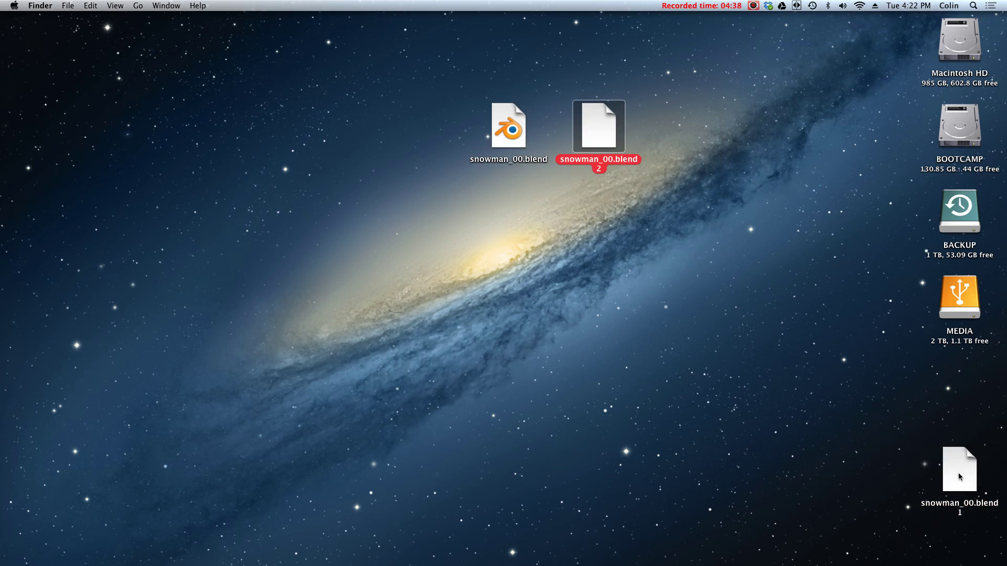
drag(958, 474, 700, 135)
drag(588, 136, 763, 131)
drag(692, 131, 604, 131)
drag(763, 130, 677, 146)
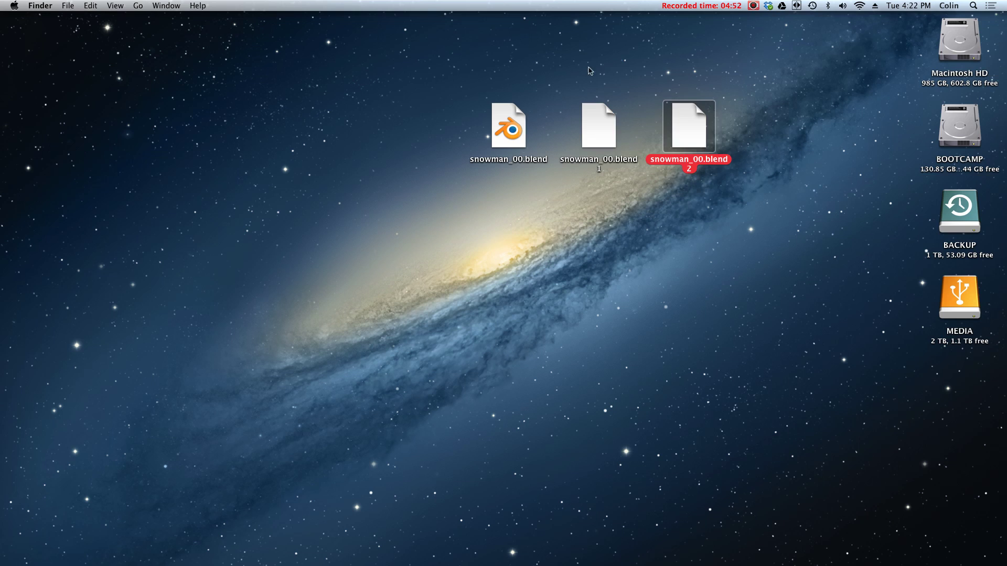
Step: Select snowman_00.blend1 in the row, ready for renaming
drag(586, 67, 743, 190)
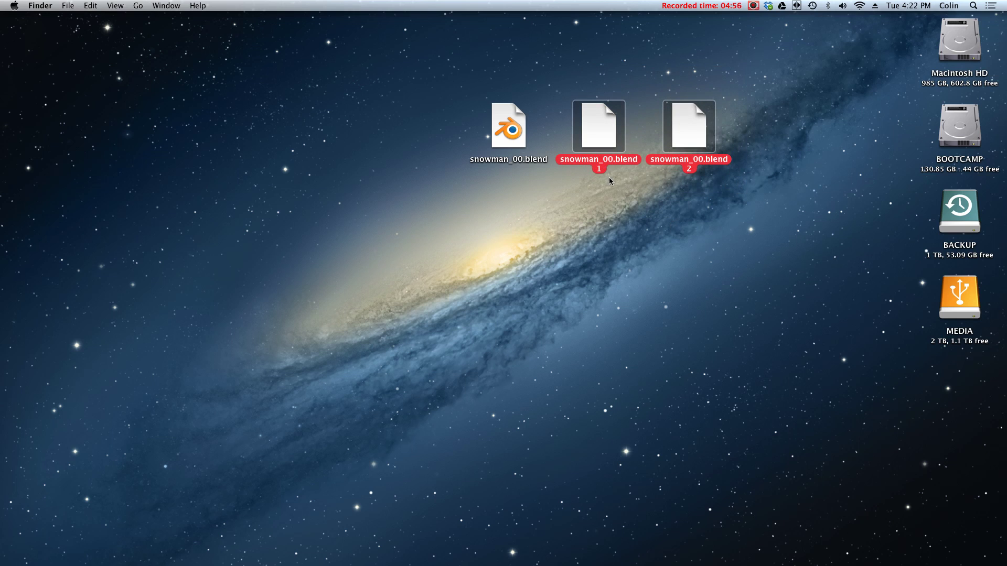
click(604, 192)
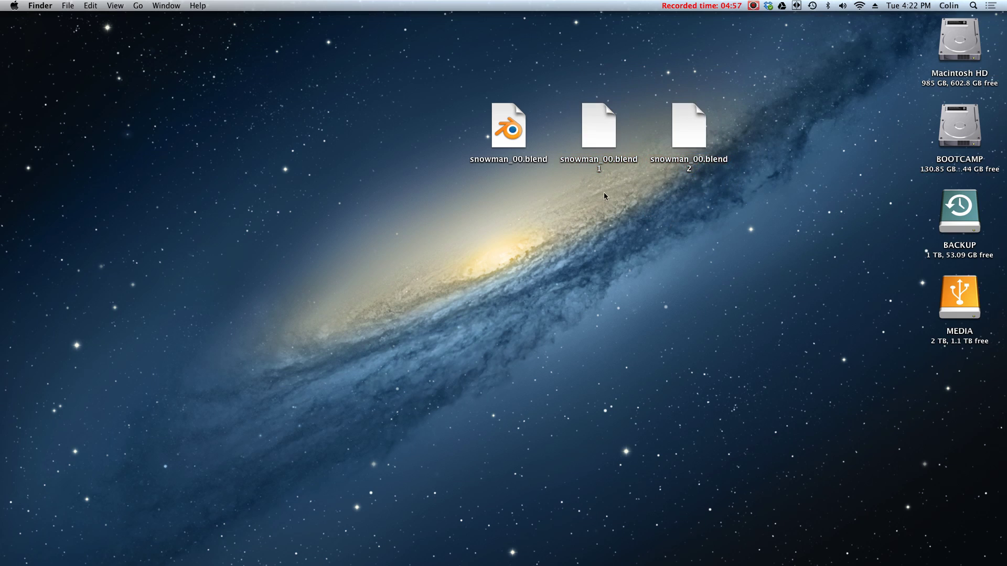
click(604, 133)
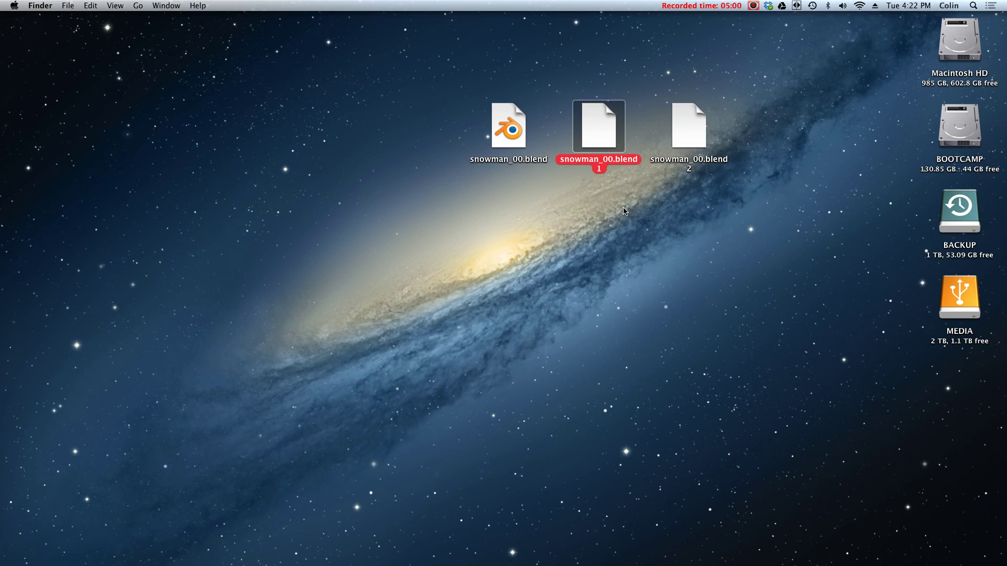
click(620, 194)
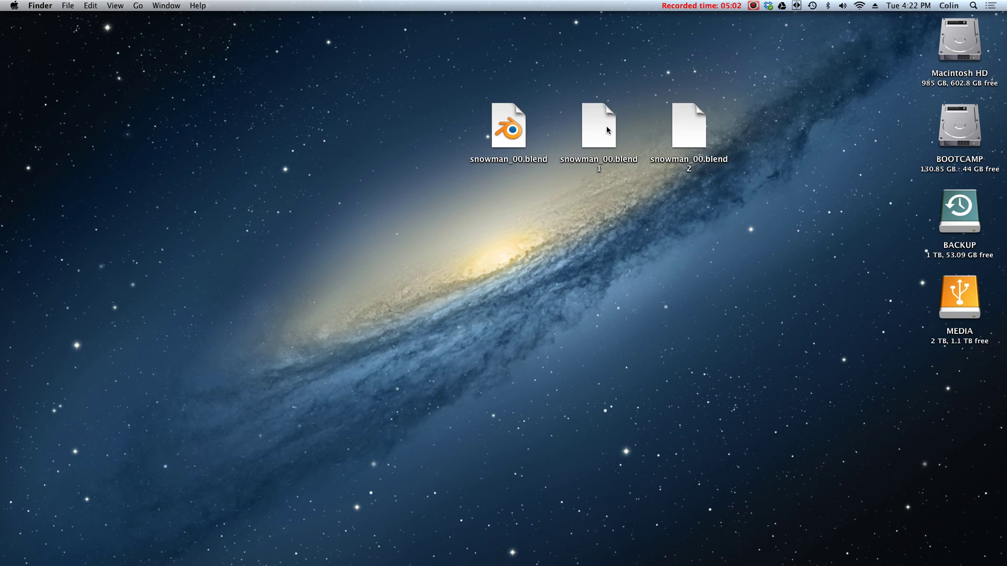
click(601, 170)
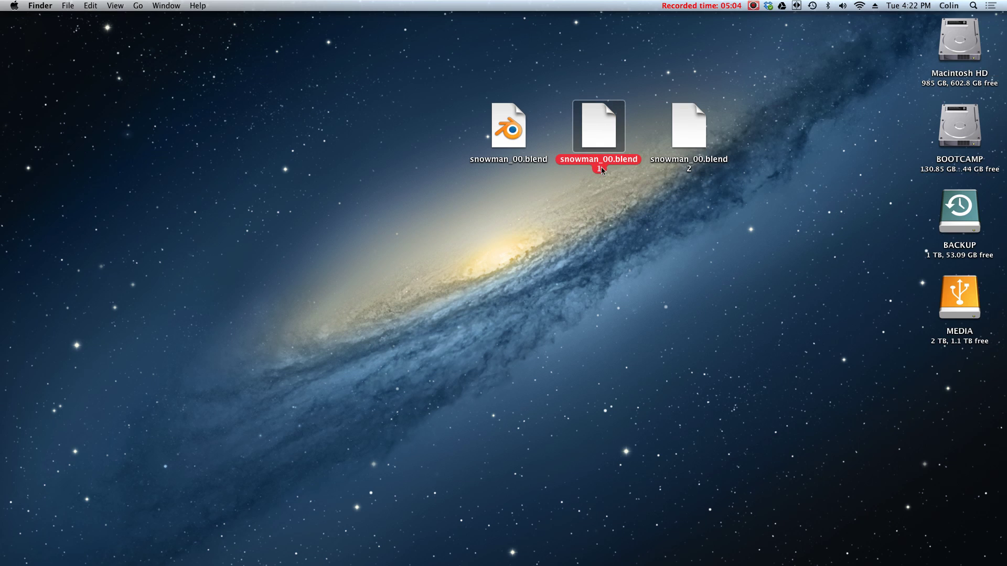
Step: Rename snowman_00.blend1 to snowman_00-backup.blend and accept the .blend extension change
key(Return)
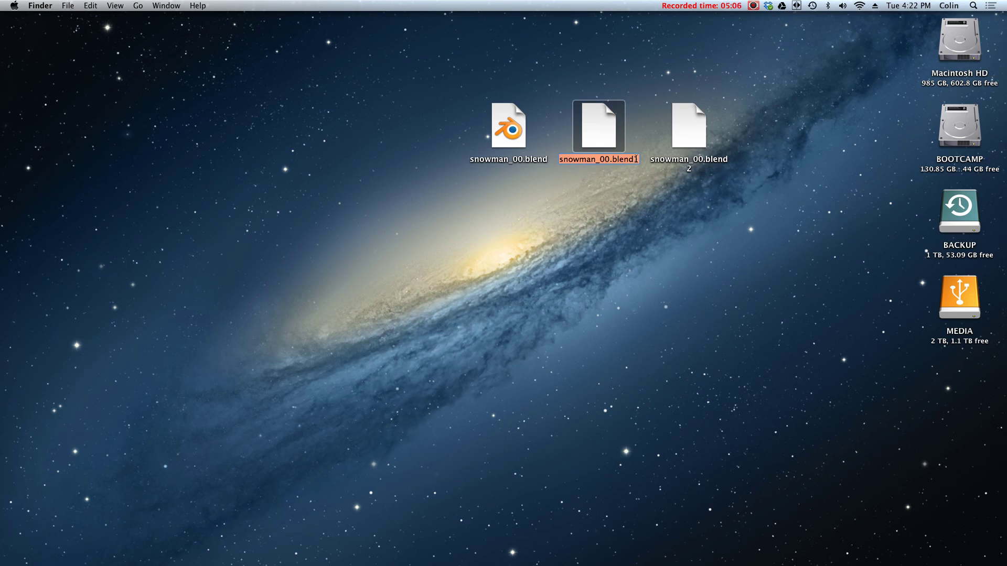
click(636, 159)
key(BackSpace)
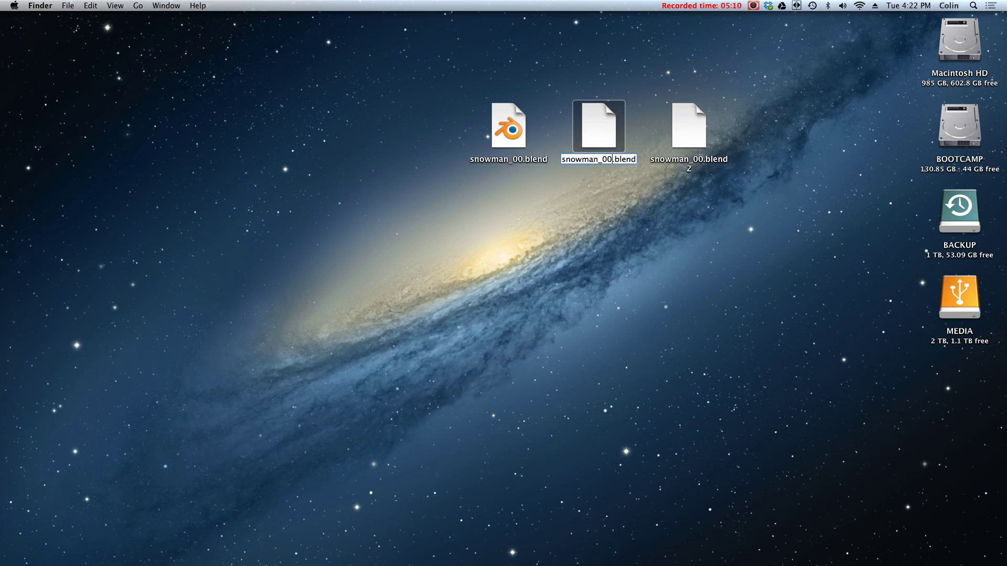
text(-backup)
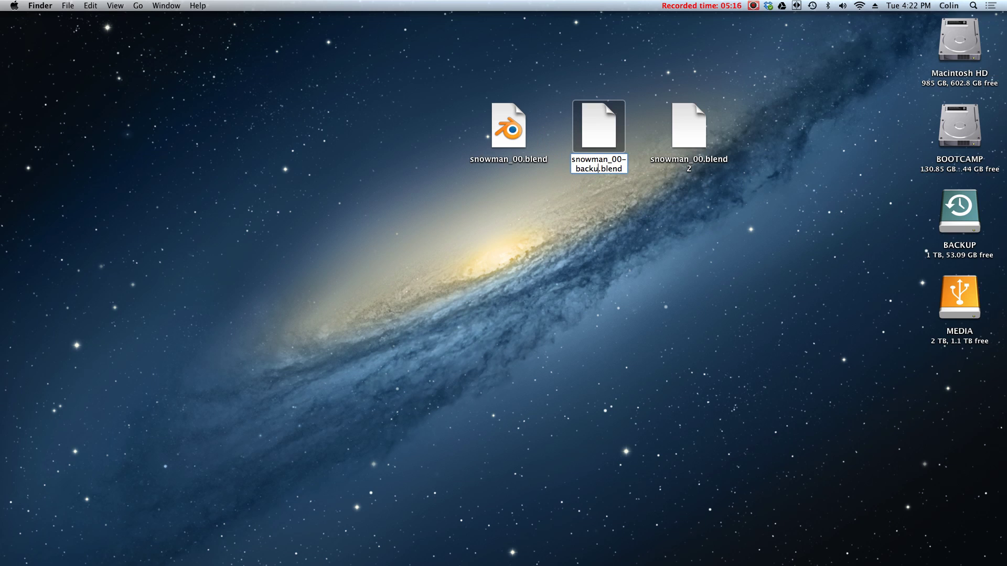
key(Return)
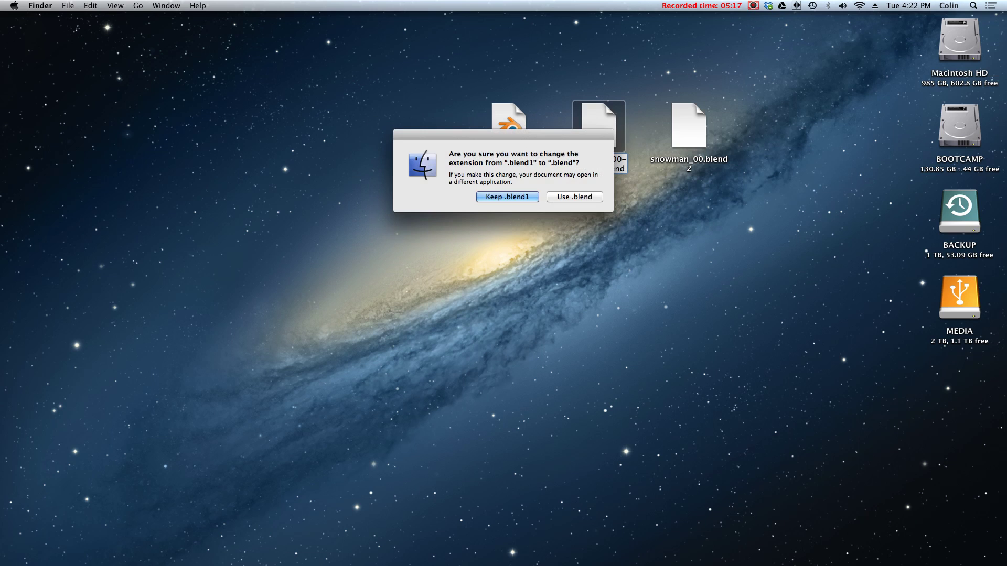
click(574, 197)
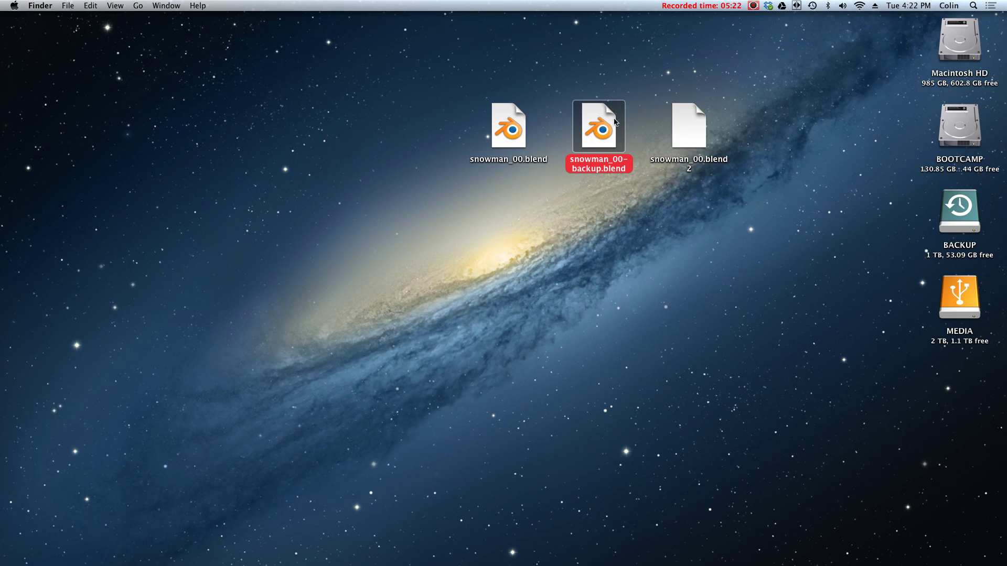
Step: Open snowman_00-backup.blend in Blender, re-maximise its window, and bring up the File menu
double_click(588, 126)
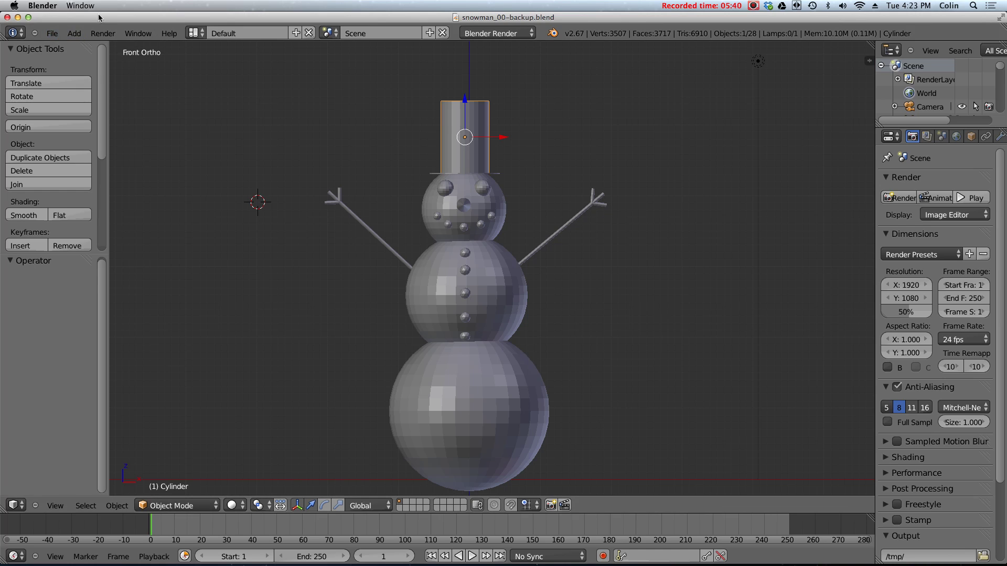
click(28, 18)
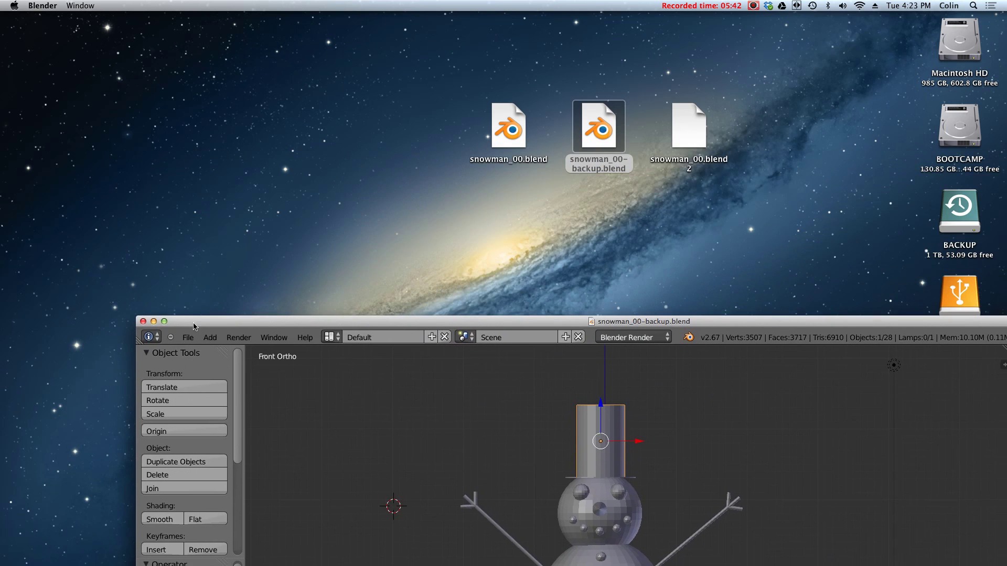
drag(740, 325, 550, 58)
double_click(549, 59)
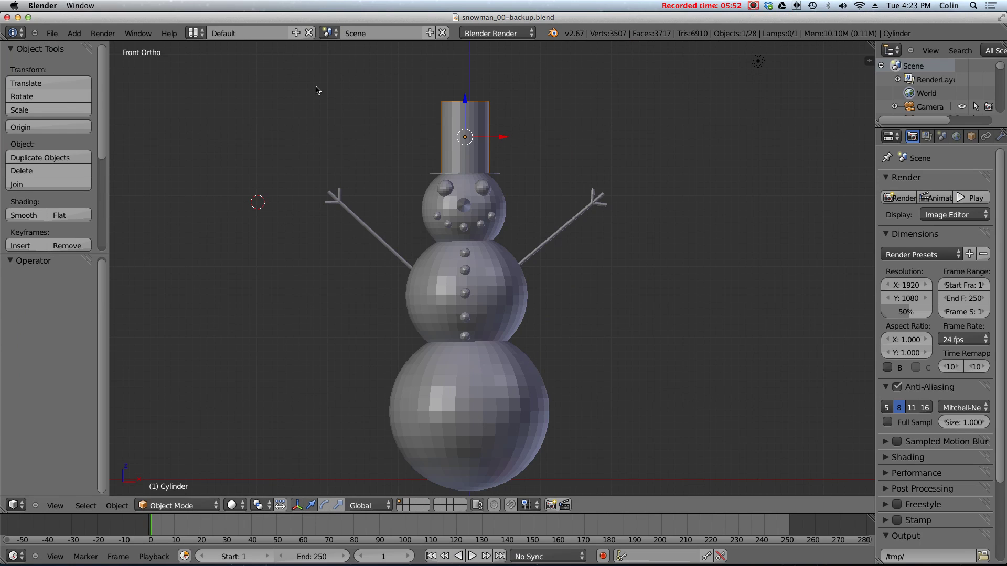
click(54, 34)
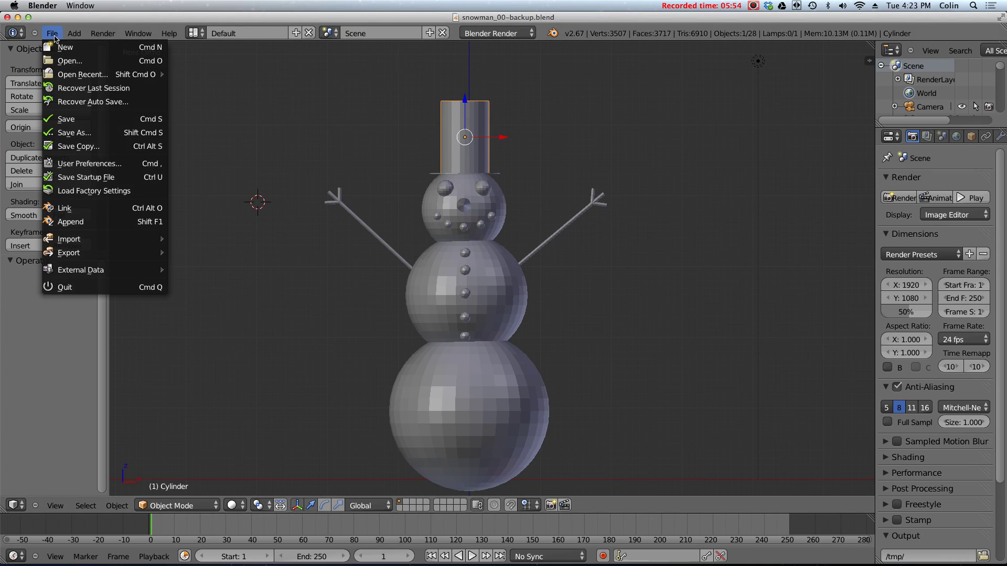
Step: Save as snowman_01.blend on the Desktop, dropping '-backup' and incrementing the version number
click(81, 136)
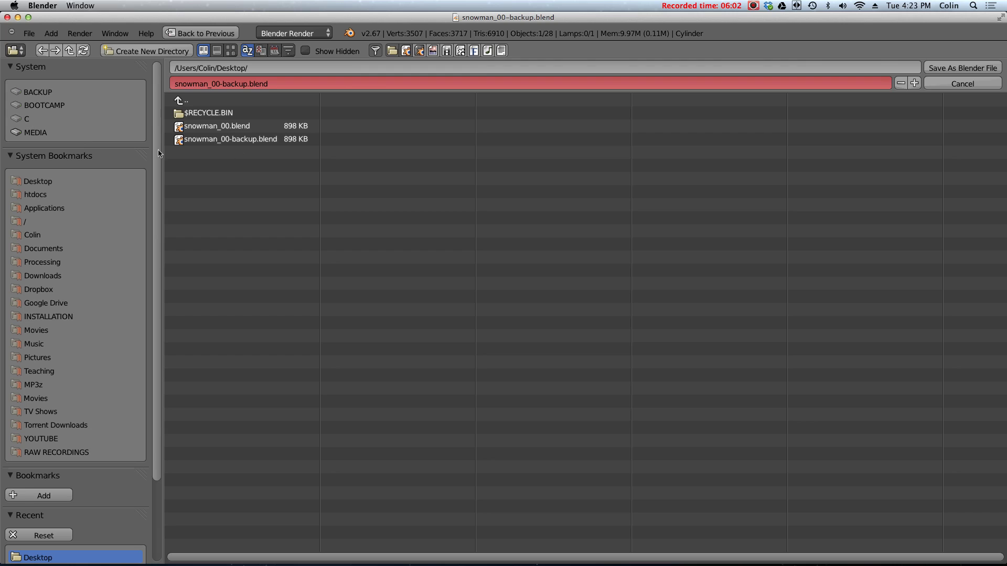
click(233, 84)
click(245, 84)
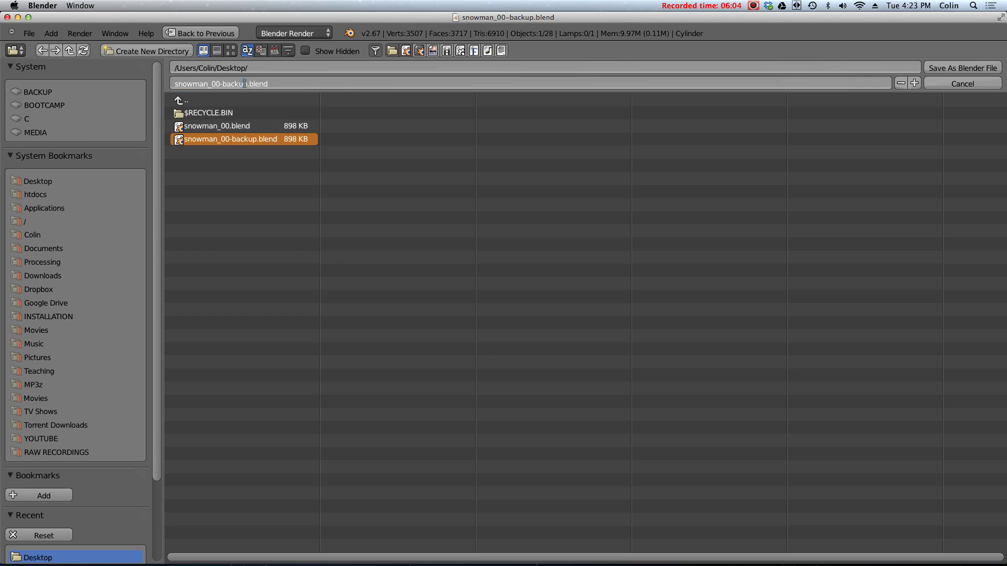
key(BackSpace)
key(BackSpace)
key(BackSpace)
key(BackSpace)
key(BackSpace)
key(BackSpace)
key(BackSpace)
key(Return)
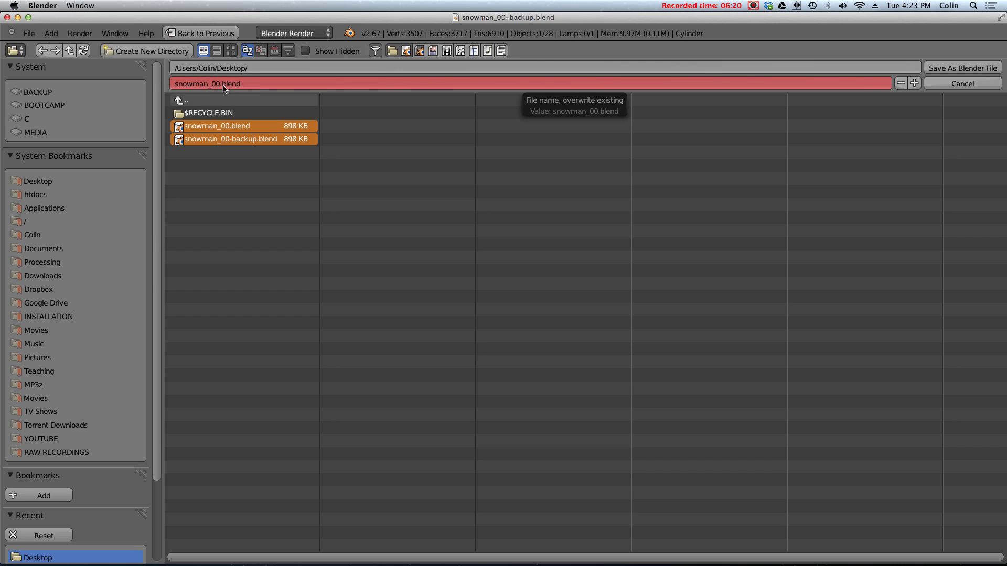
click(915, 83)
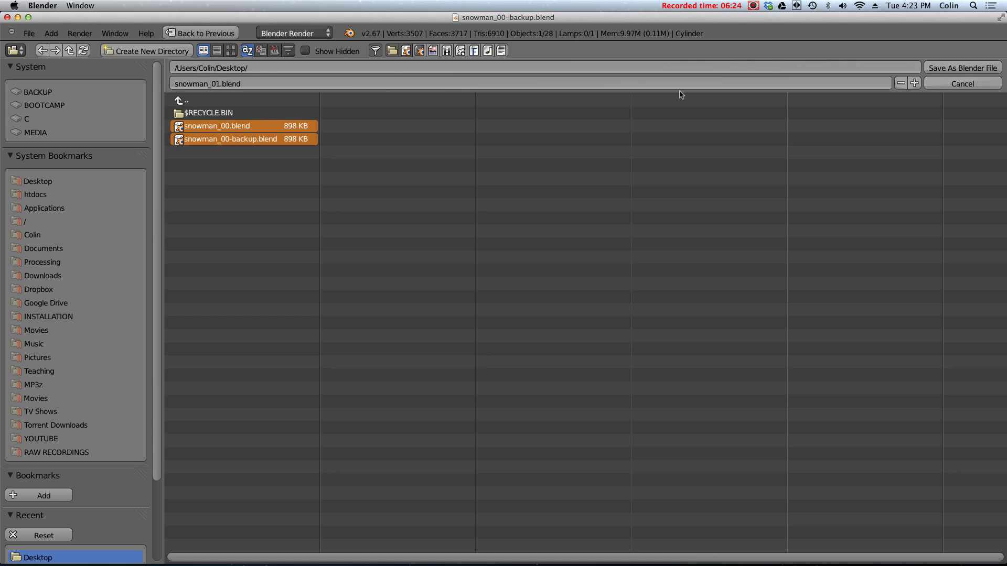
click(960, 72)
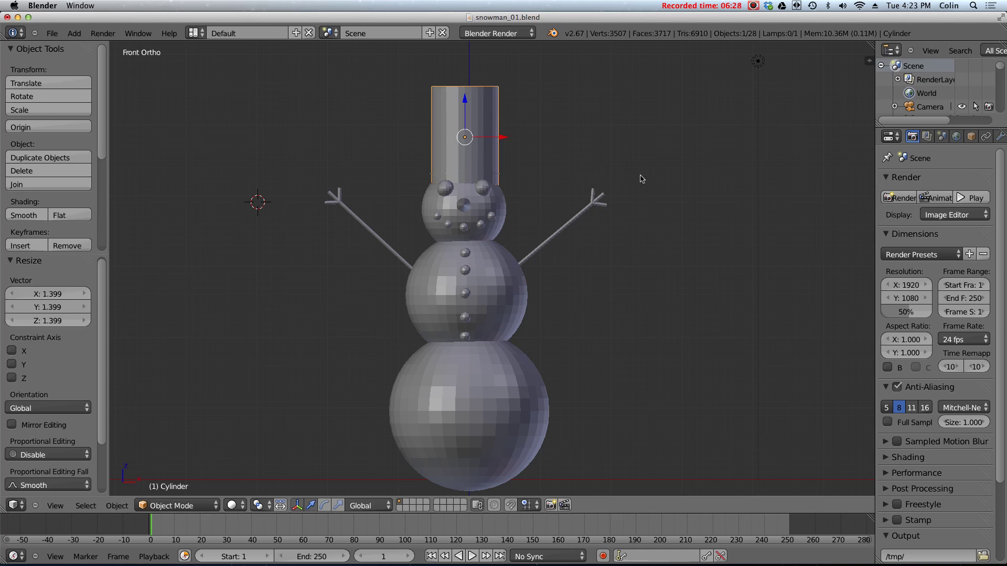
Step: Scale the top hat and its brim up together and raise them 0.133 along Z
shift+right_click(493, 174)
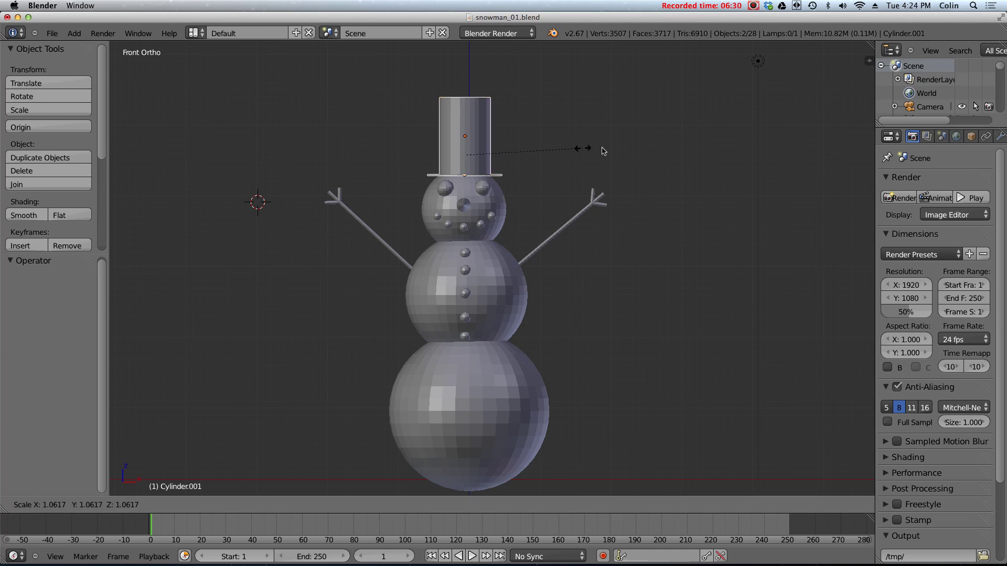
click(632, 151)
drag(468, 127, 464, 107)
click(52, 33)
Step: Save the scene as the incremented version snowman_02.blend
click(71, 127)
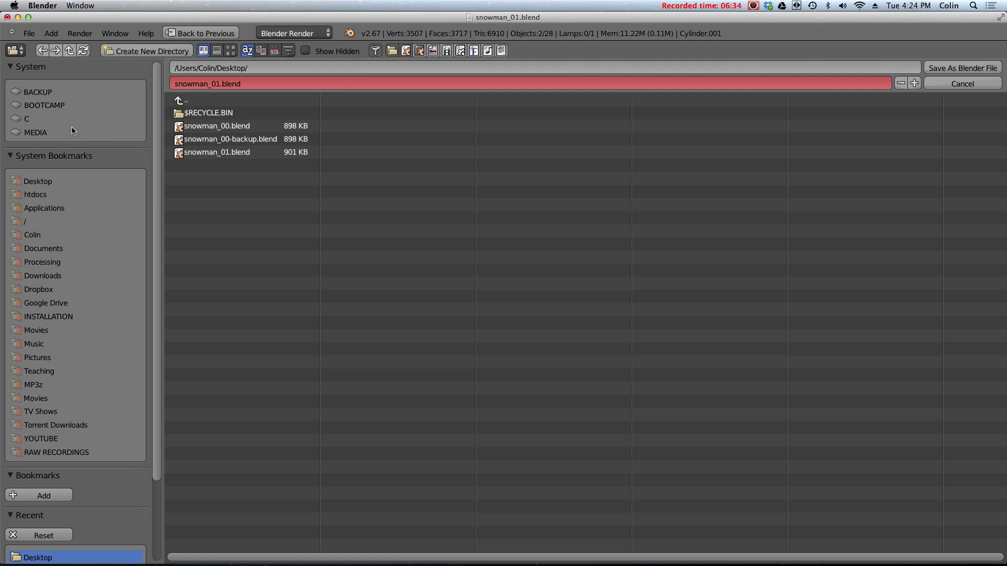
click(914, 83)
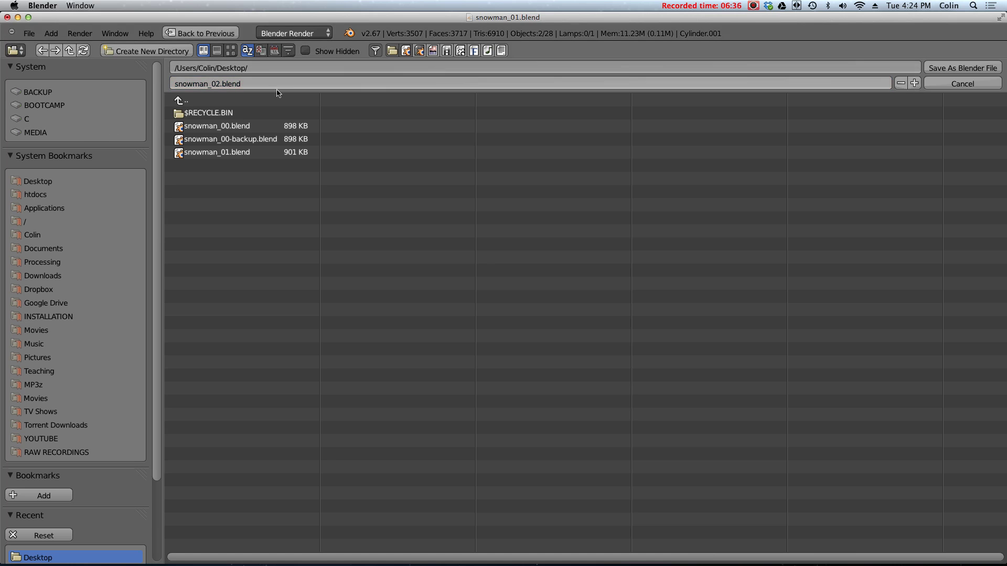
click(979, 68)
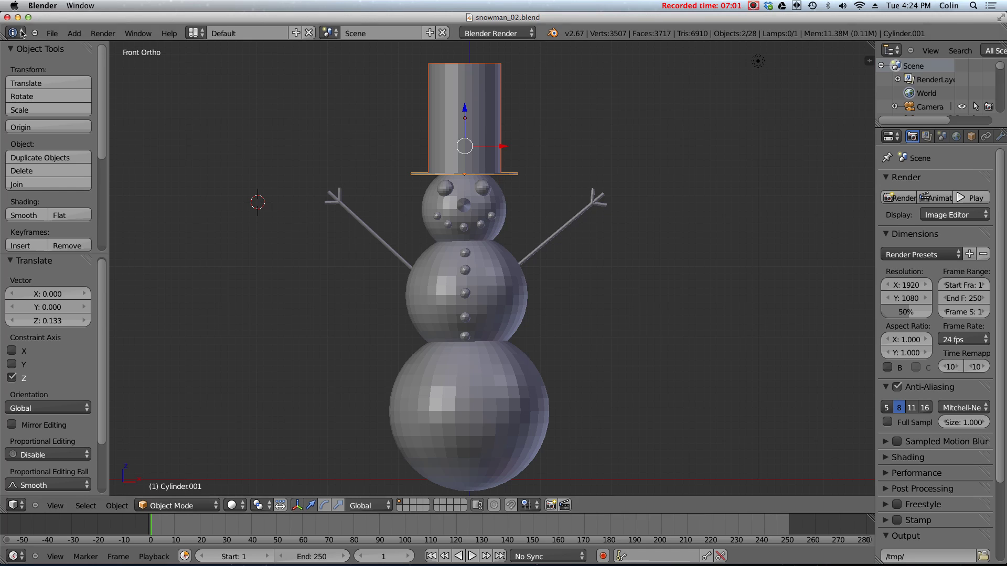
Step: Close Blender, briefly open snowman_00.blend, then open snowman_00-backup.blend from the desktop
click(8, 17)
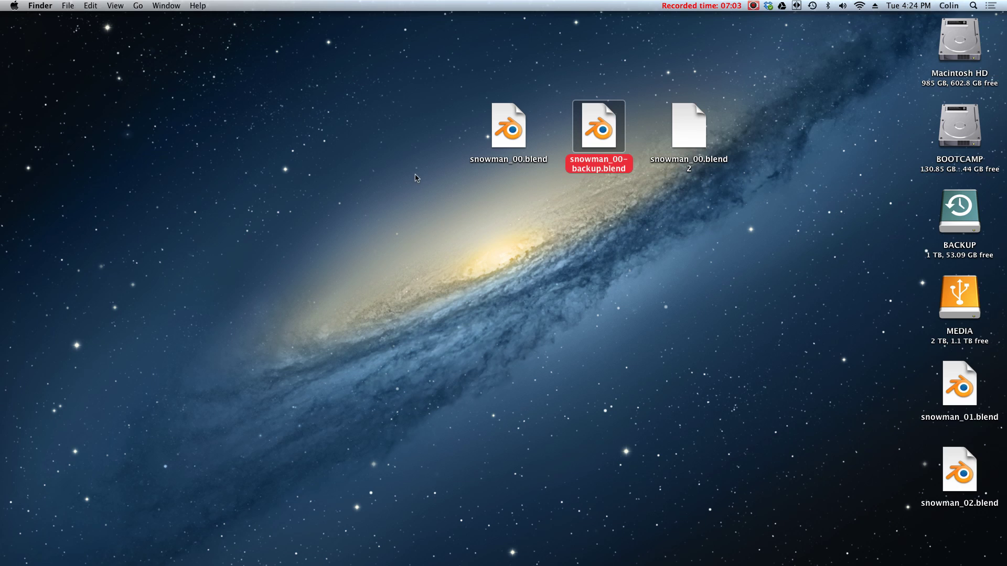
double_click(513, 129)
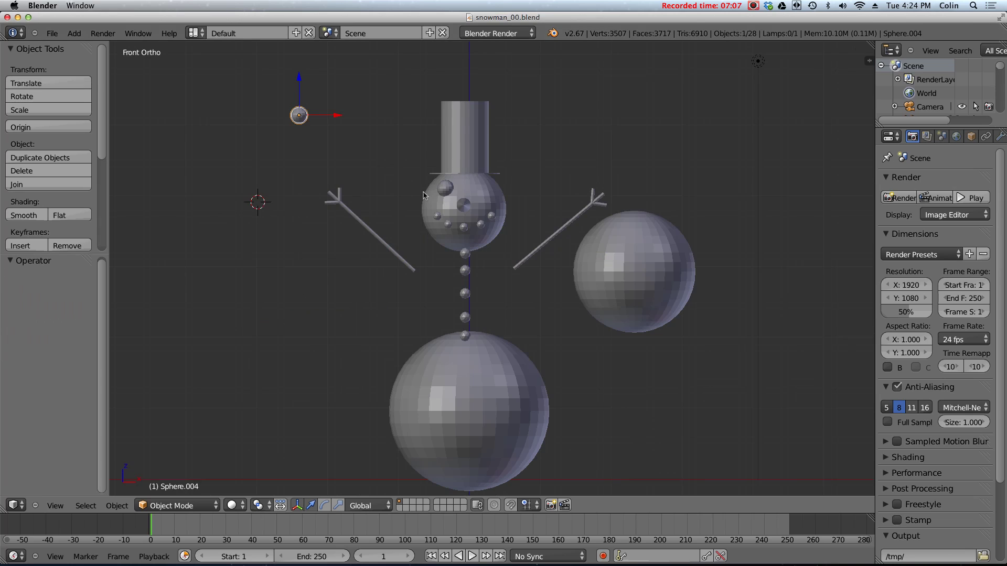
click(7, 17)
double_click(600, 137)
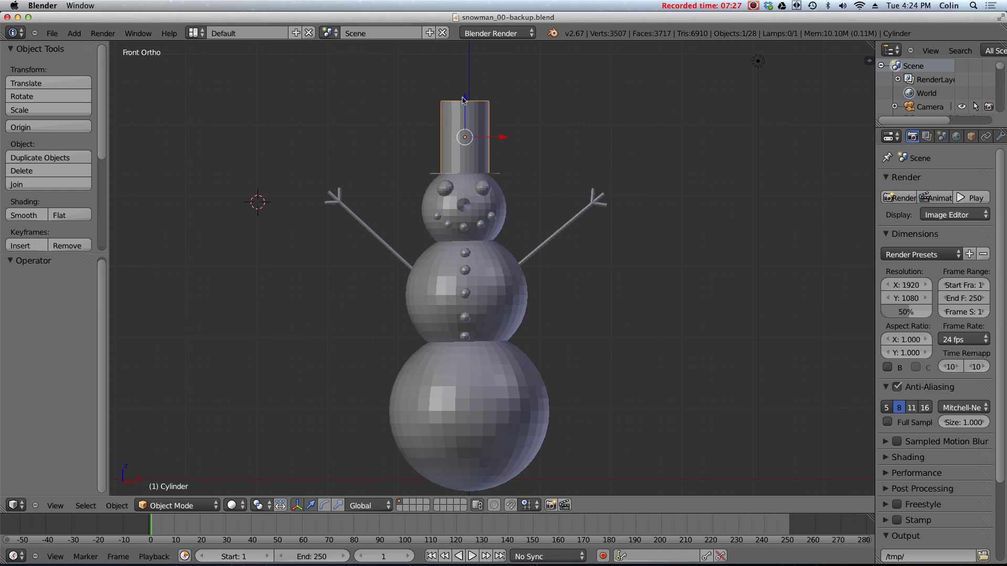
Step: Lift the hat in the backup, quit without saving, then reopen the backup and close Blender
drag(464, 100, 463, 74)
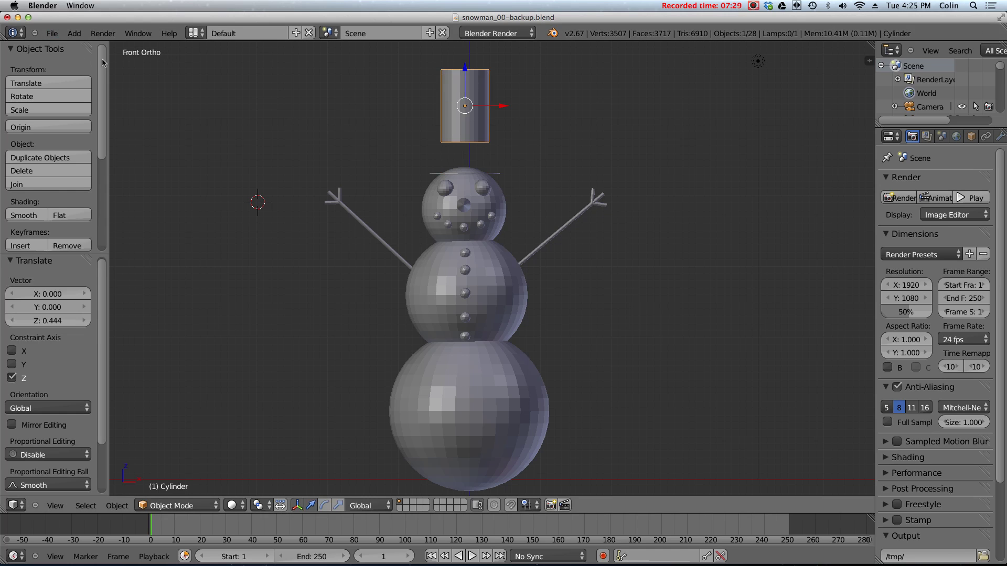
click(47, 37)
click(83, 285)
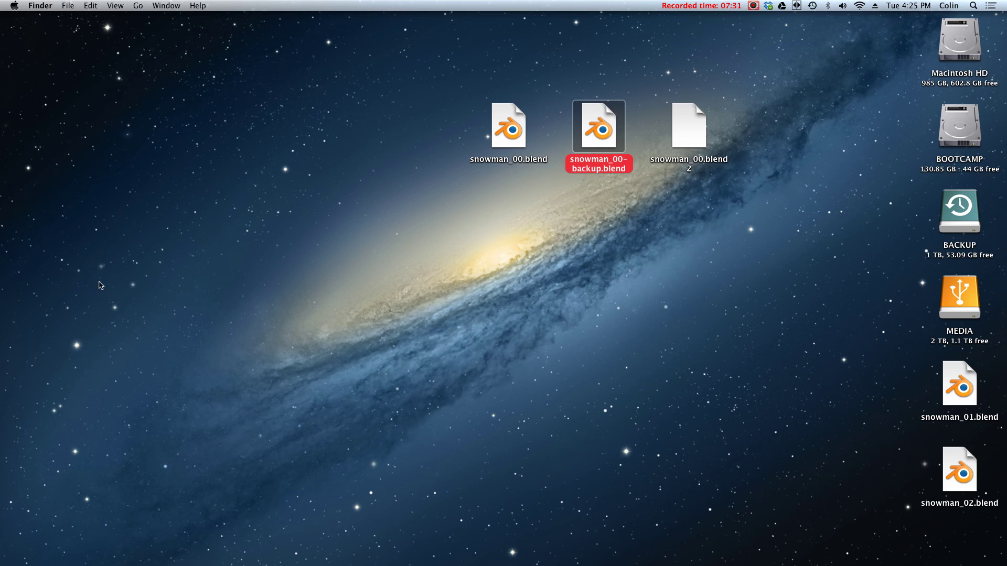
double_click(597, 122)
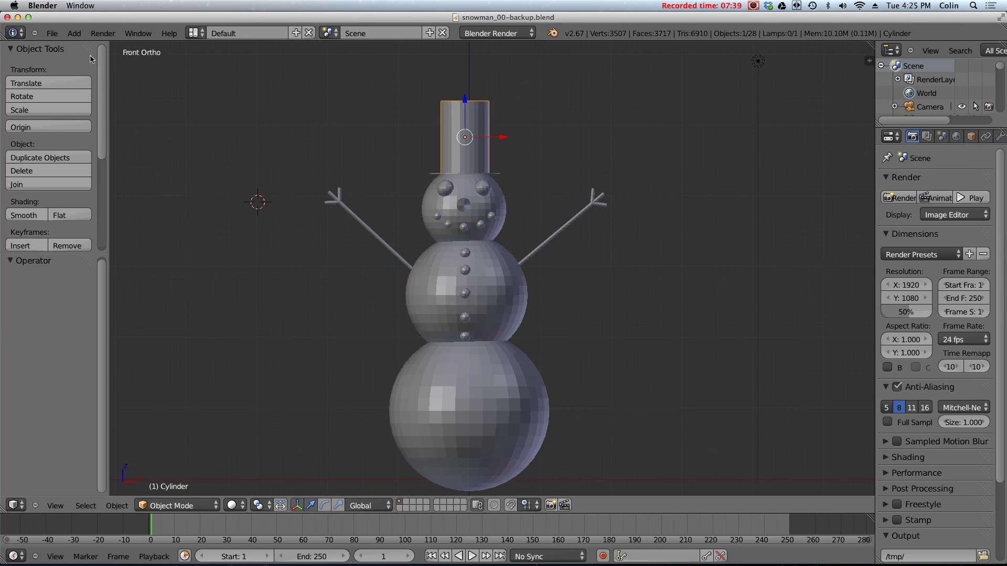
click(7, 18)
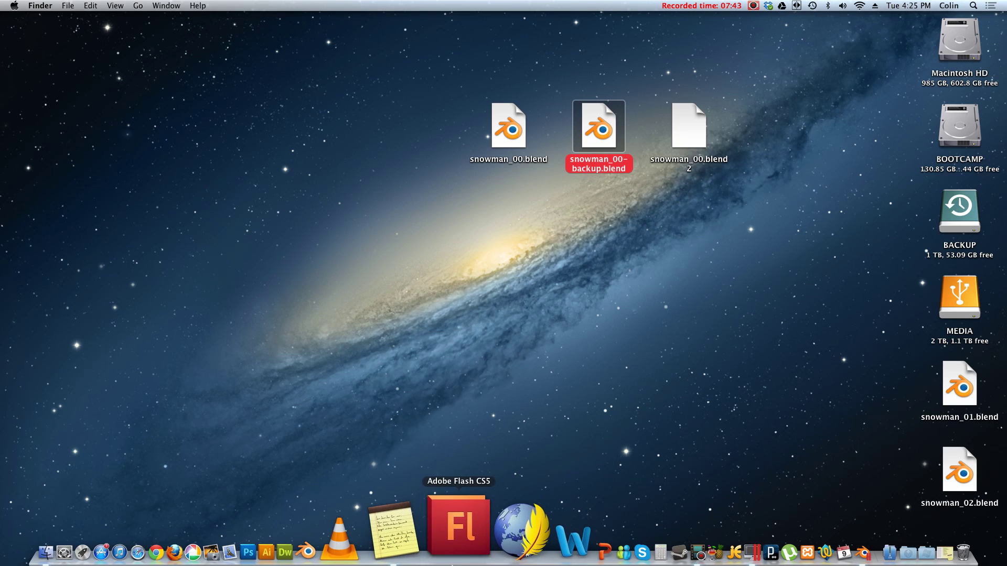
Step: Relaunch Blender, recover the last session, and lower the restored hat 0.414 along Z onto the head
click(399, 548)
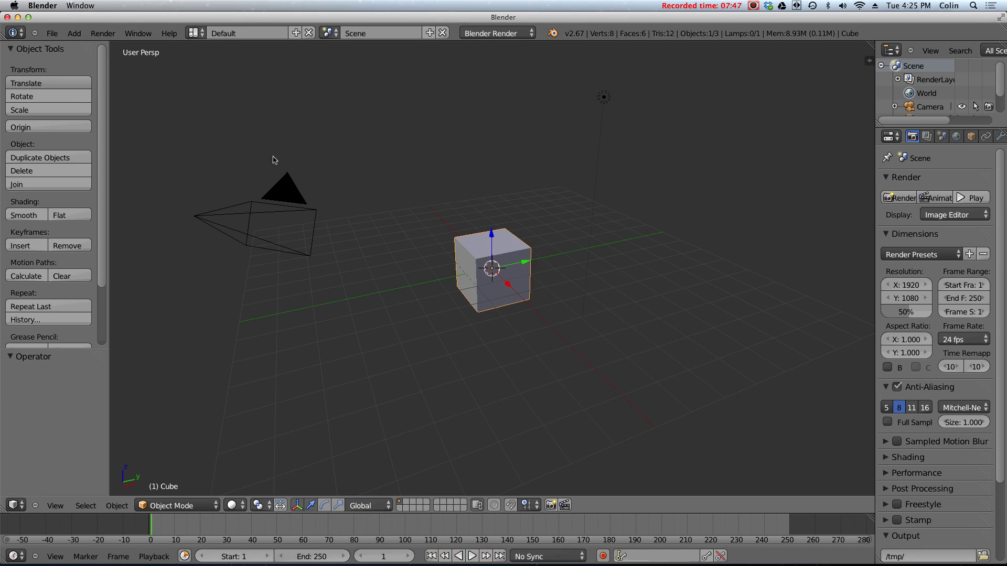
click(52, 34)
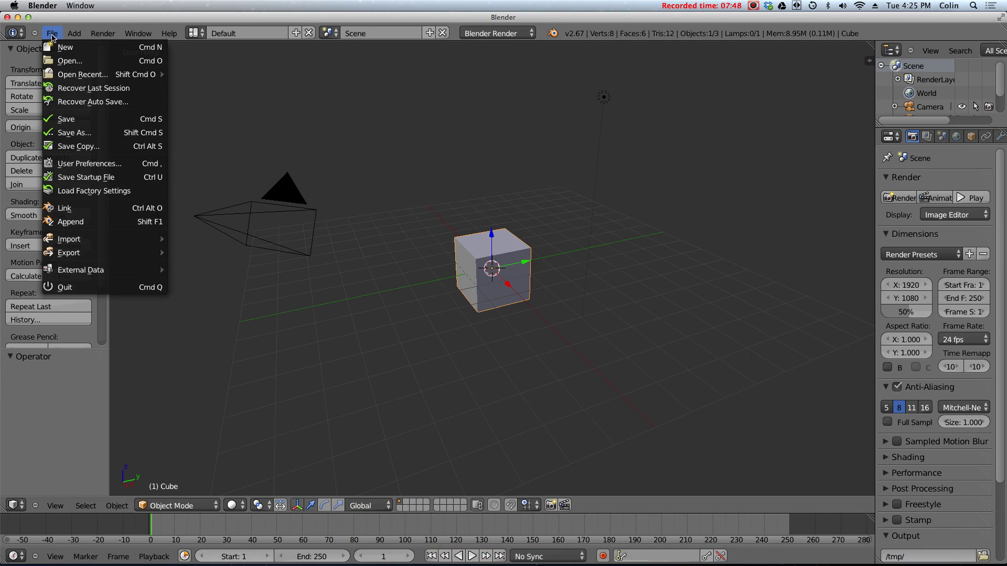
click(94, 88)
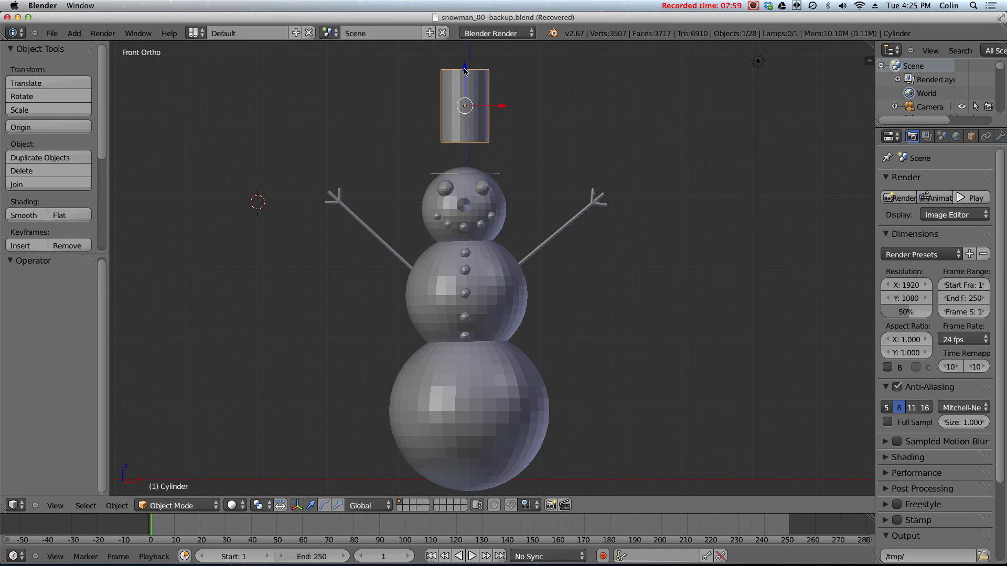
drag(465, 72, 465, 101)
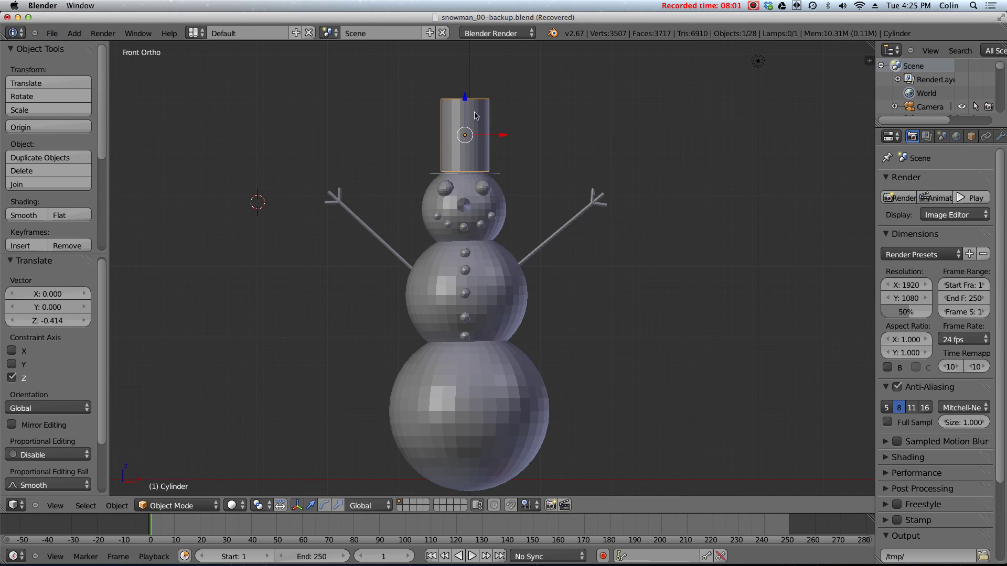